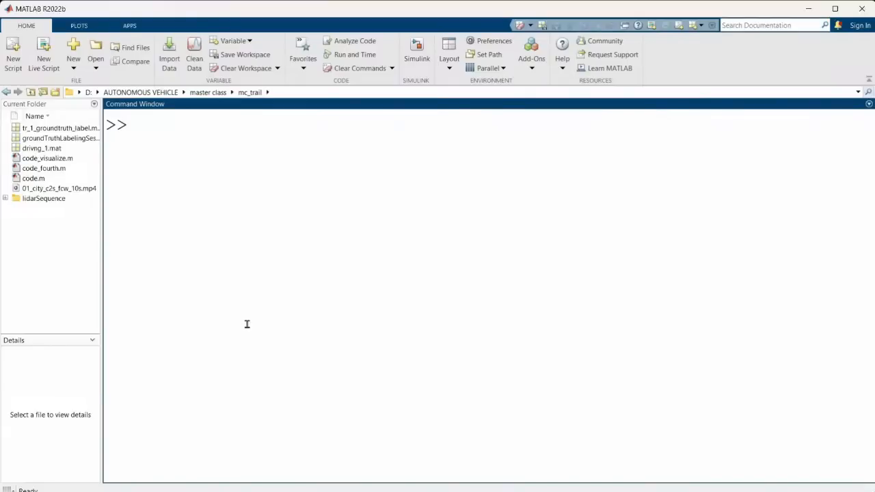
Launch the Driving Scenario Designer from the Automotive group of the installed apps
left_click(132, 28)
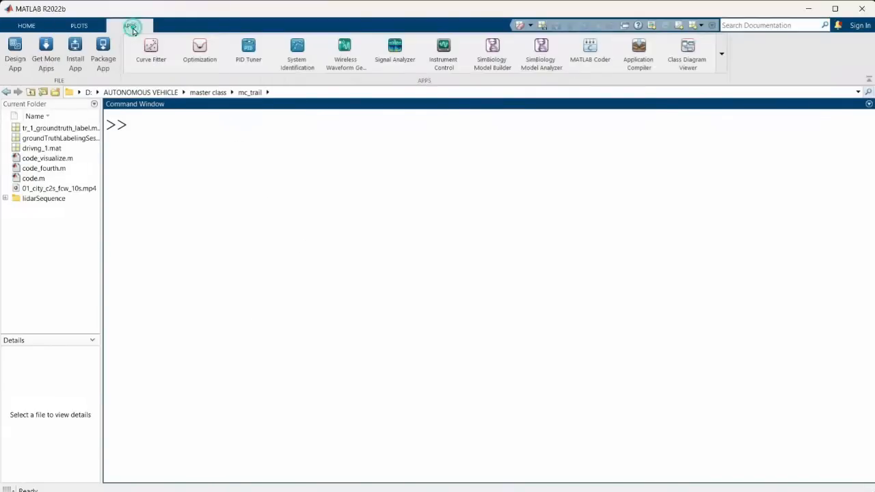
left_click(721, 53)
scroll(246, 322, "down", 3)
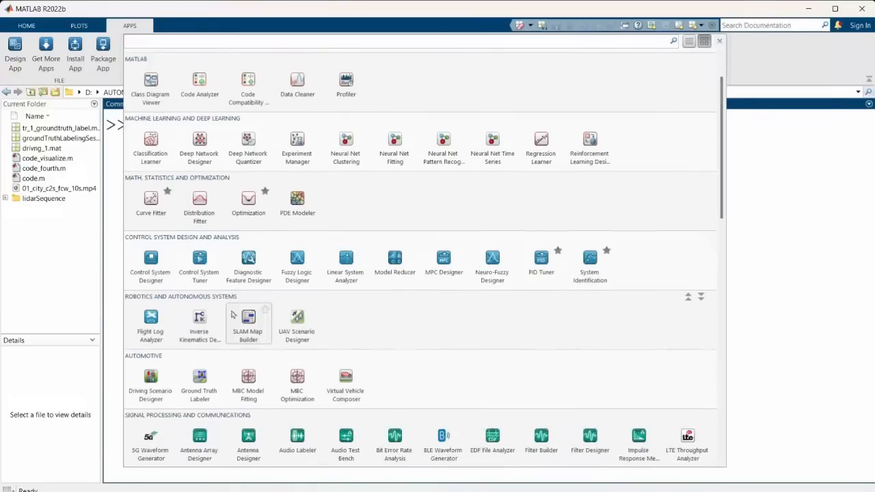
scroll(192, 334, "down", 3)
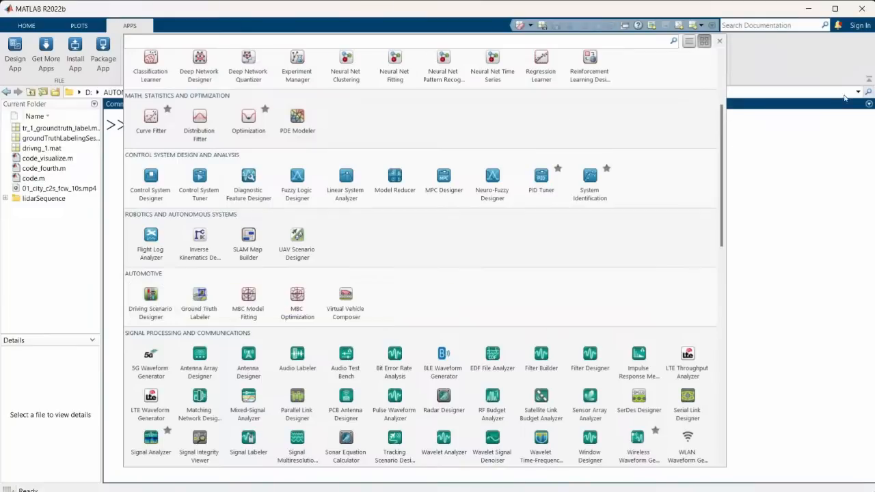
left_click(803, 145)
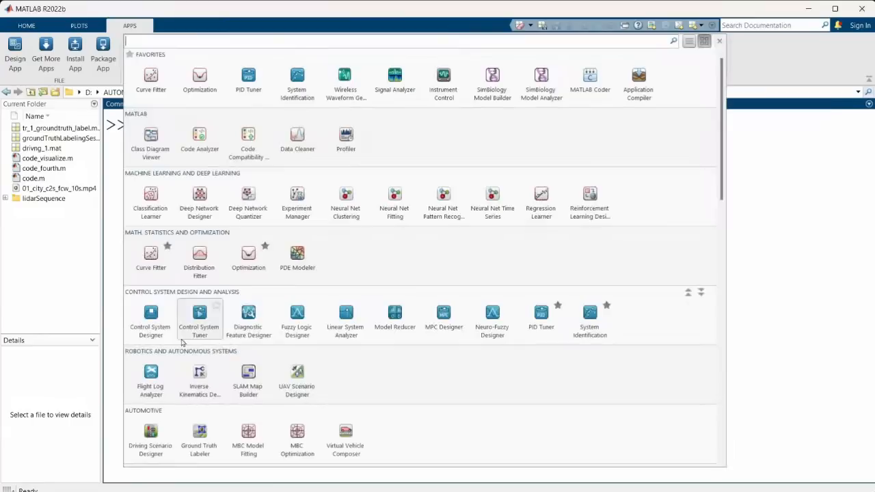
left_click(718, 62)
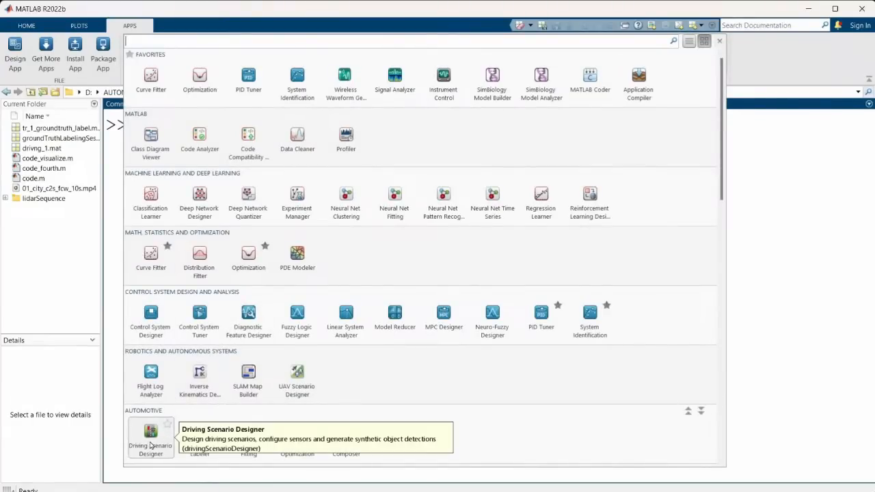
left_click(800, 338)
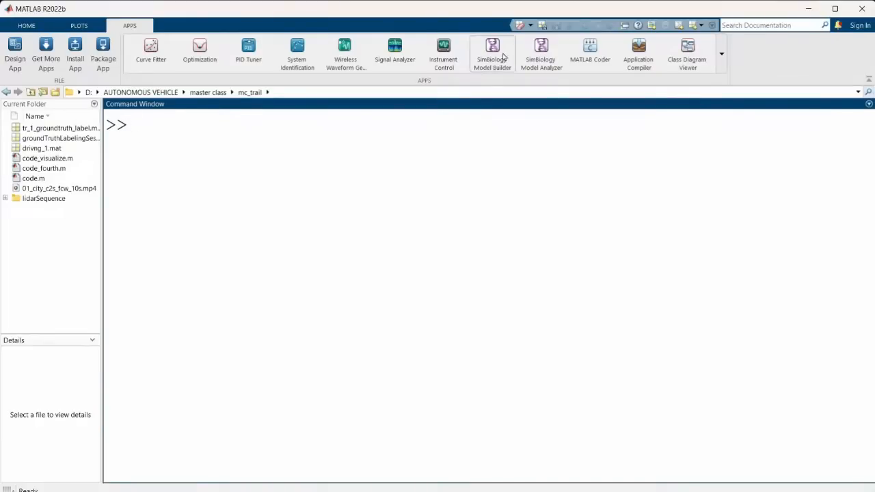
left_click(721, 54)
scroll(324, 388, "down", 1)
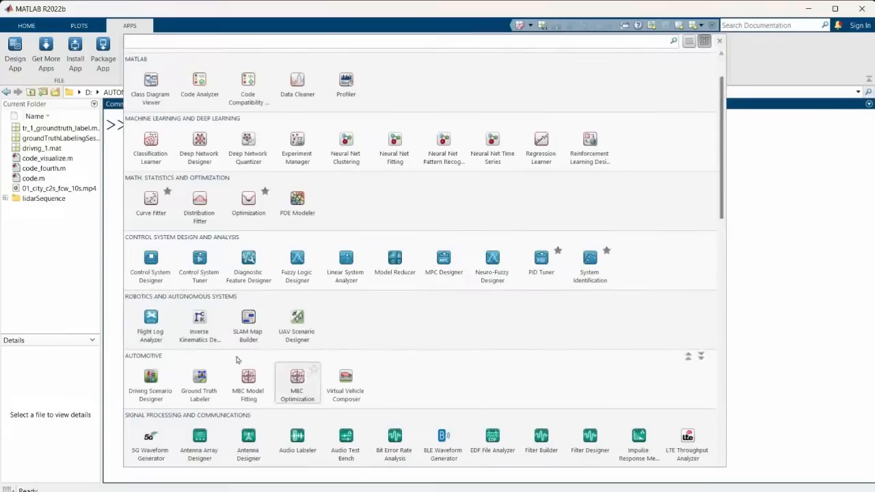
left_click(147, 387)
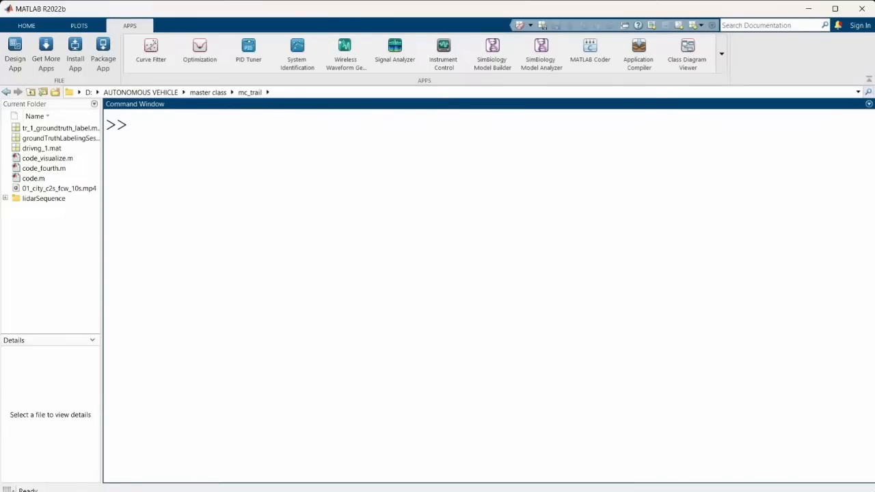
key("super")
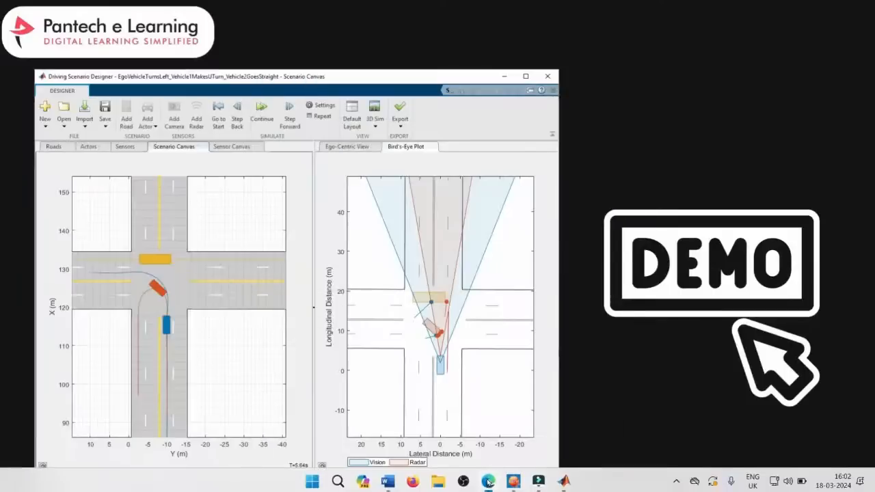
left_click(688, 272)
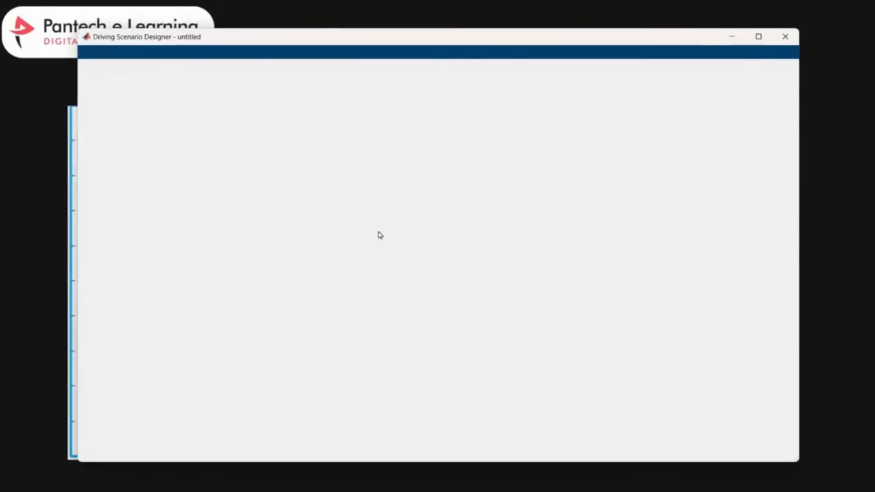
left_click(731, 36)
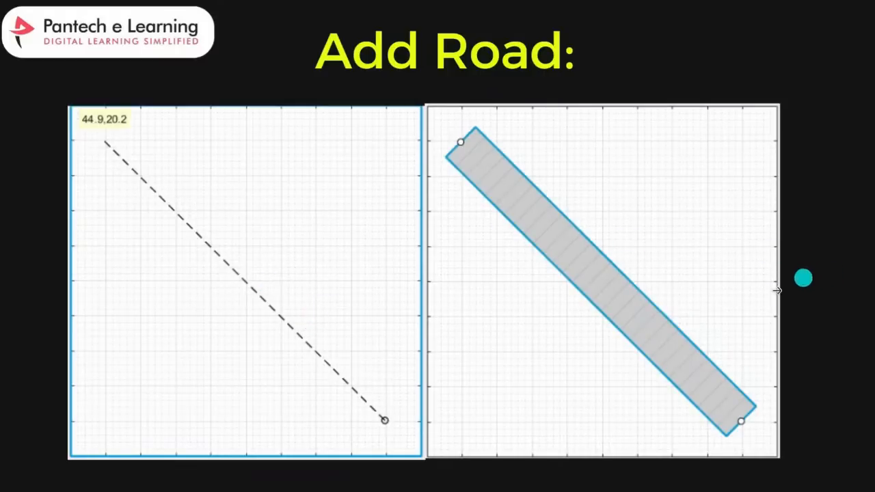
Switch to the Driving Scenario Designer window and maximize it
key("super")
mouse_move(564, 479)
left_click(629, 427)
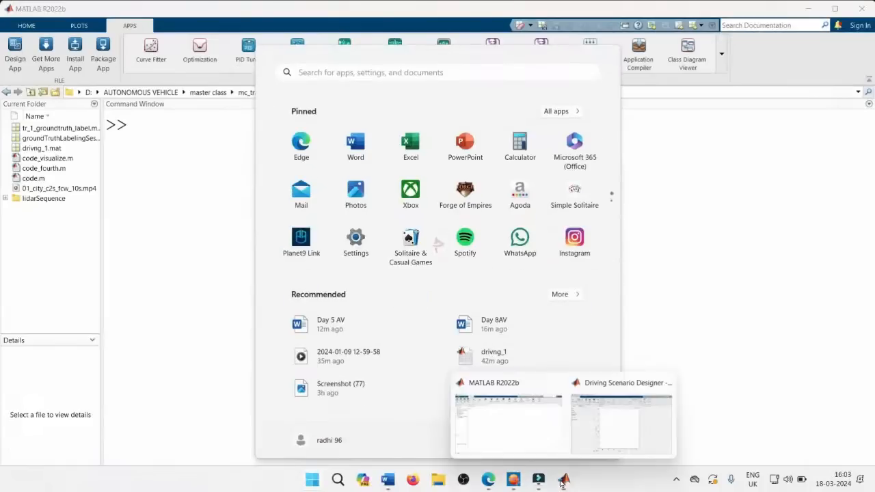
left_click(621, 420)
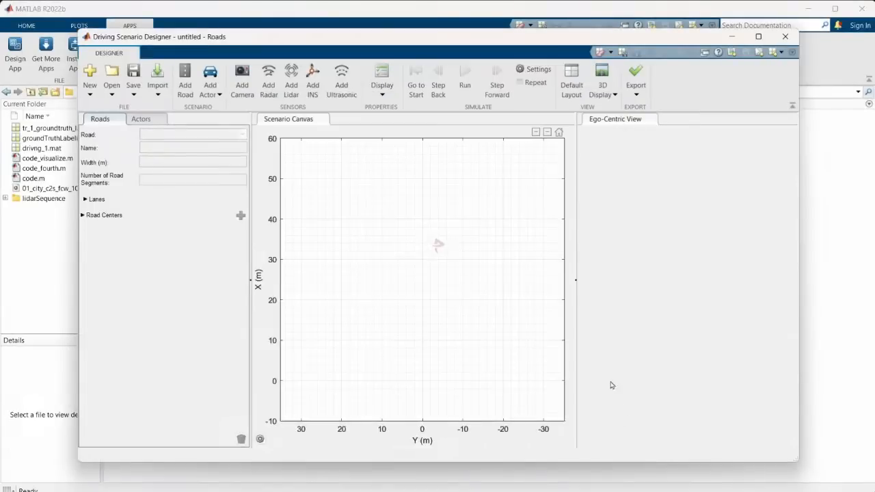
left_click(758, 37)
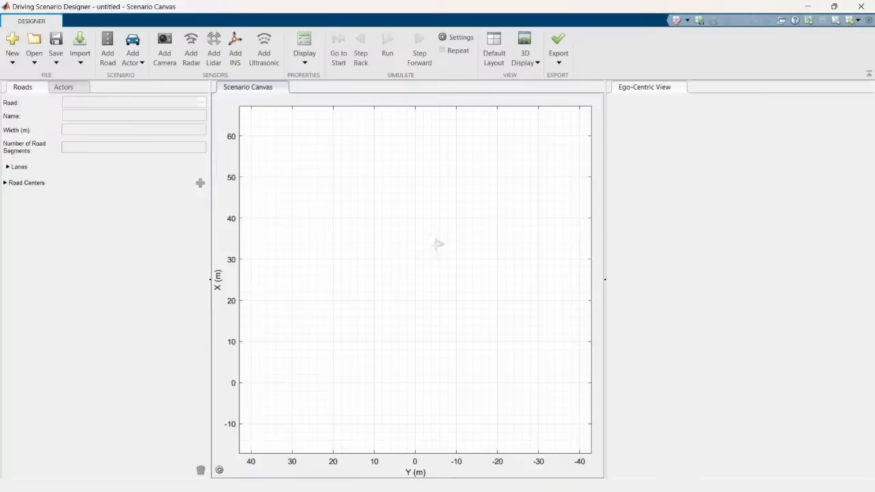
Add a straight diagonal road with centers at about X 51.7, Y 25.5 m and X -3.4, Y -22 m, and dismiss the notice
left_click(104, 52)
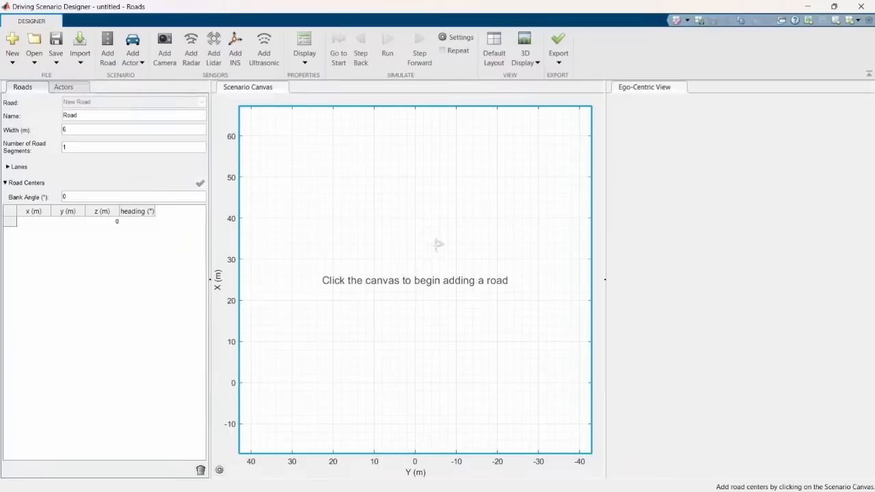
left_click(311, 170)
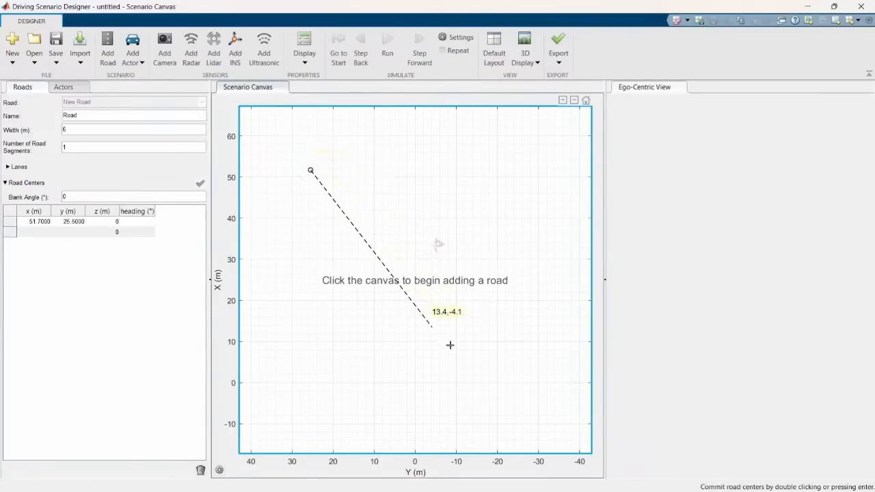
left_click(505, 397)
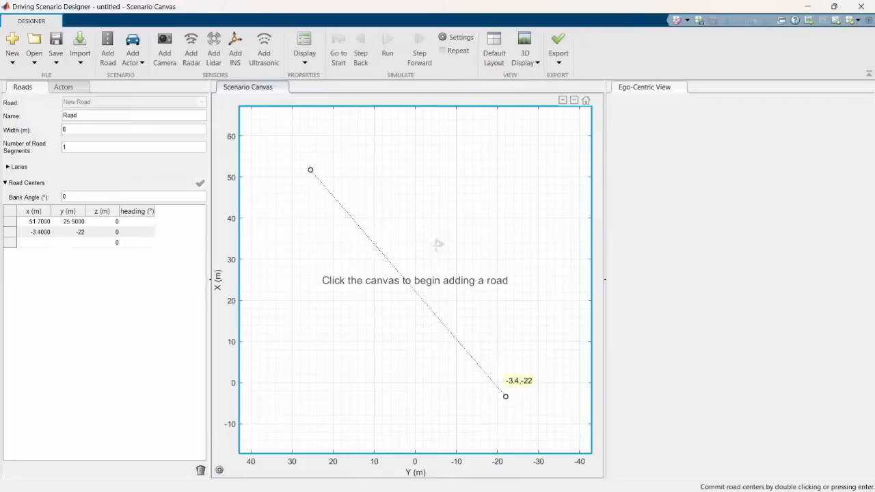
key("Return")
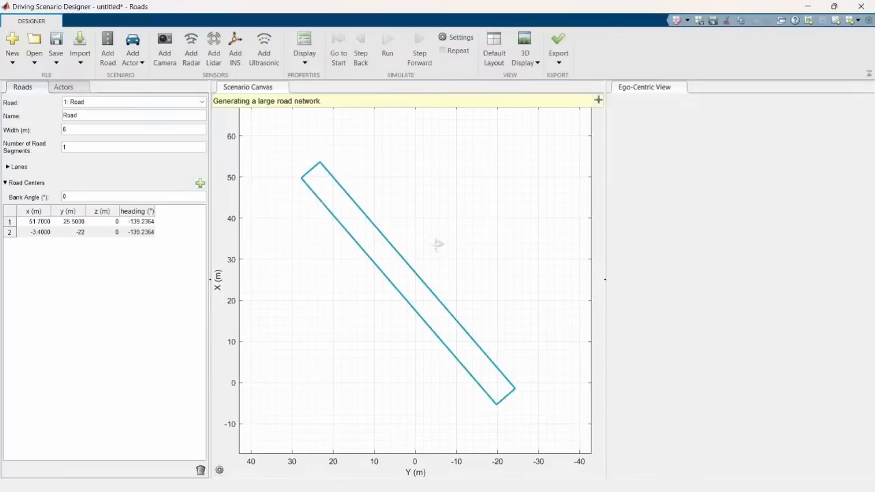
left_click(597, 99)
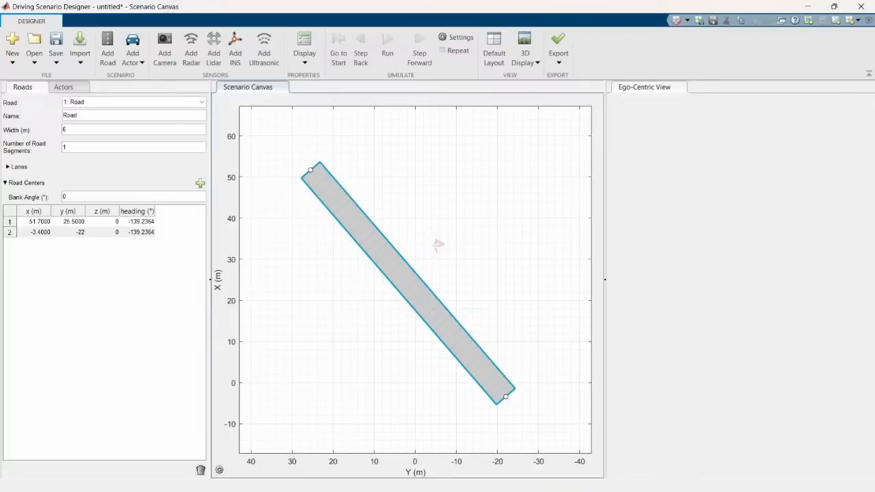
Set the road's width to 10 m
scroll(406, 316, "up", 3)
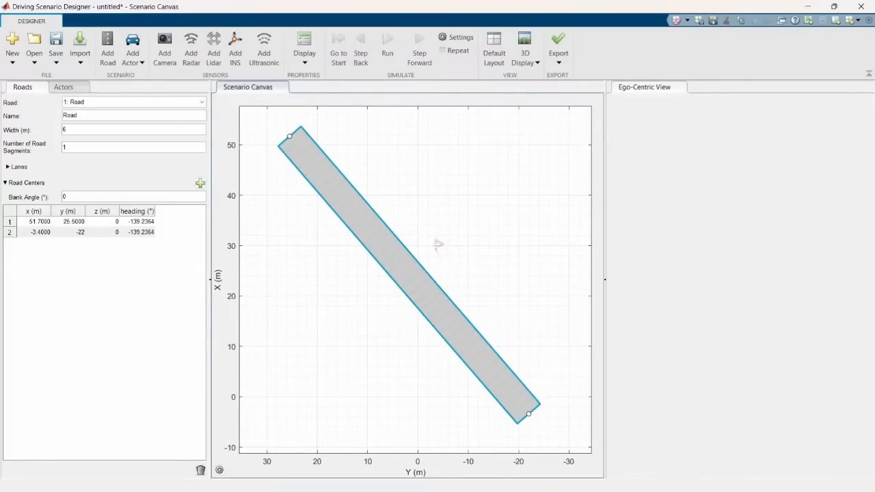
left_click(10, 183)
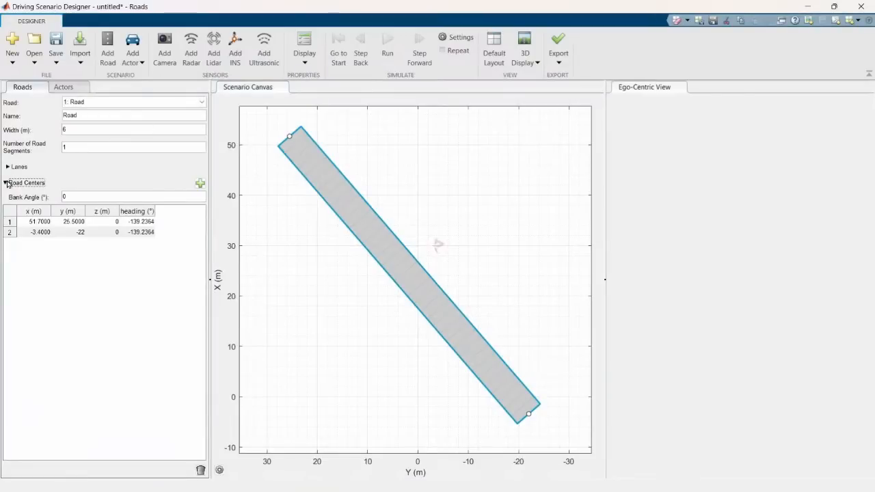
left_click(79, 131)
type("10")
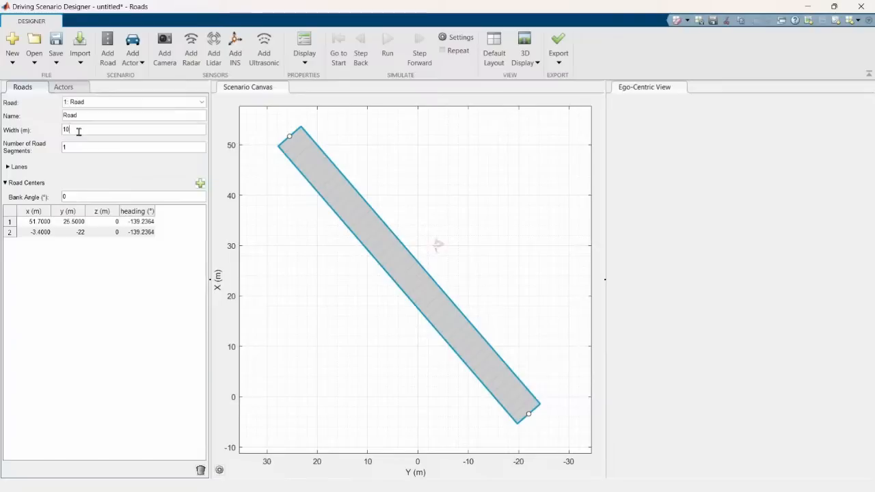
key("Return")
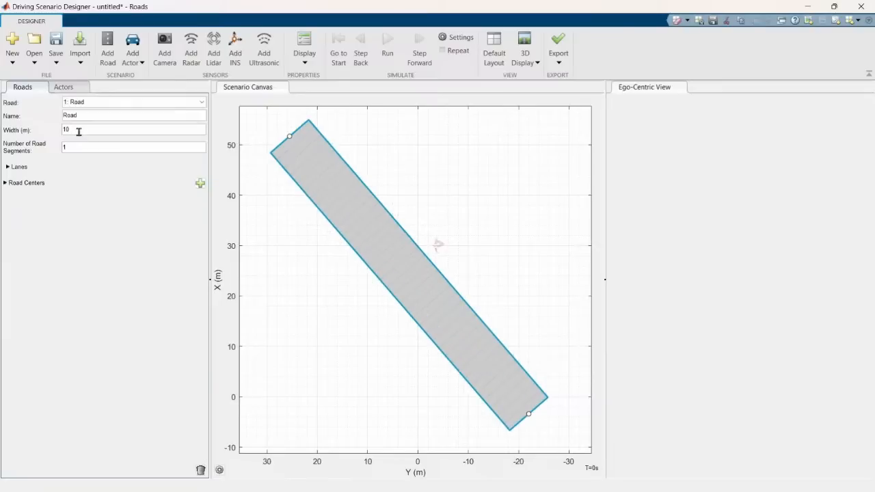
left_click(358, 216)
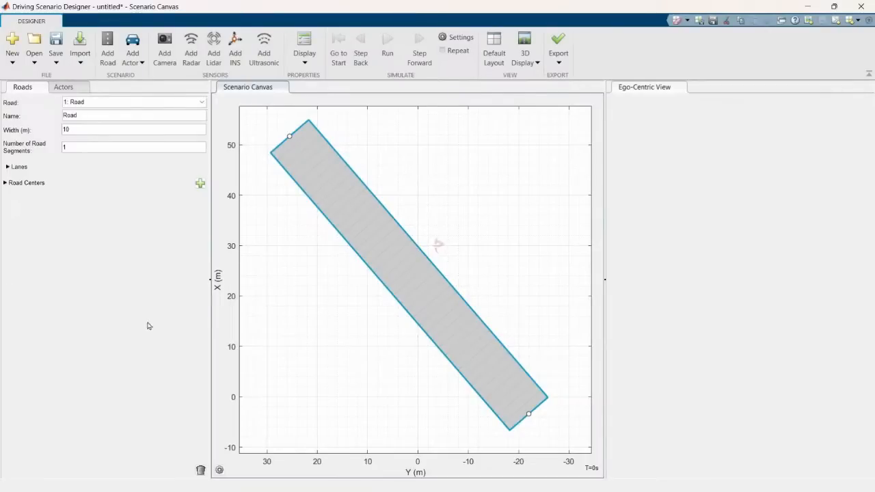
Add a road center midway along the road and move it to about X 12, Y 17.5 m to bend the road into a curve
right_click(404, 276)
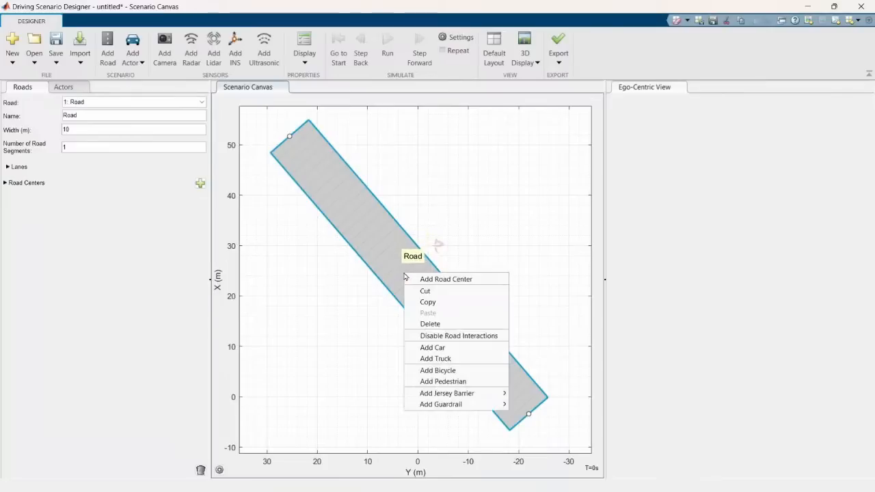
left_click(441, 280)
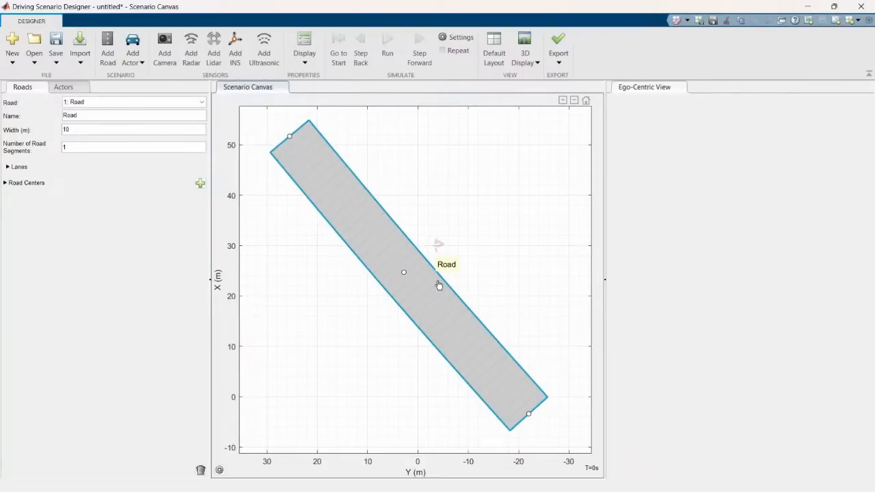
left_click(403, 274)
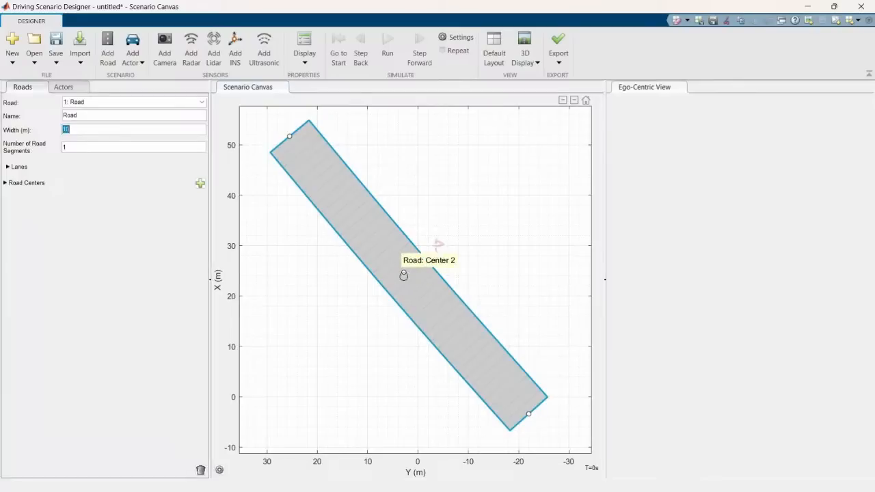
left_click_drag(403, 274, 329, 336)
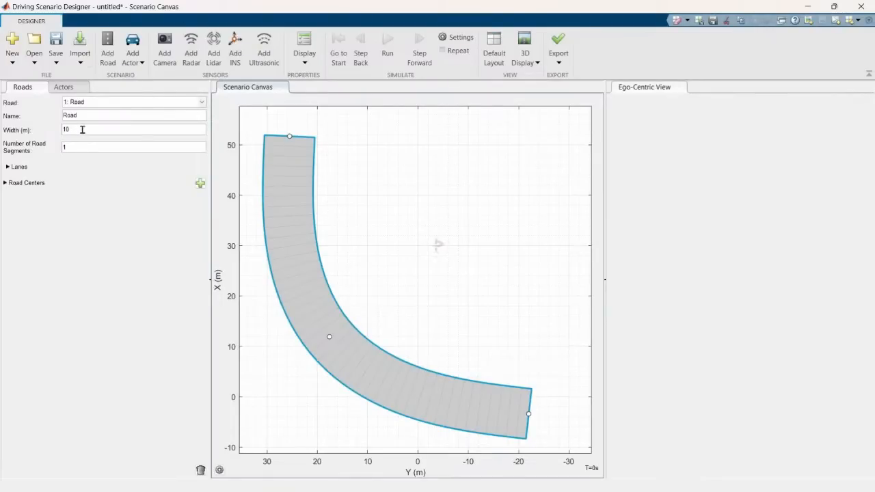
Set the curved road's number of lanes to [1 1] for one lane in each direction
left_click(23, 85)
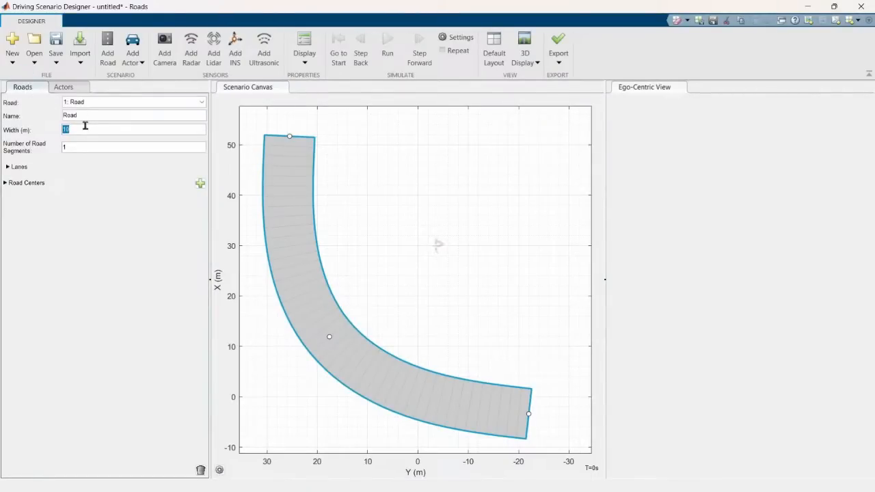
left_click(82, 148)
key("Tab")
left_click(8, 167)
left_click(90, 179)
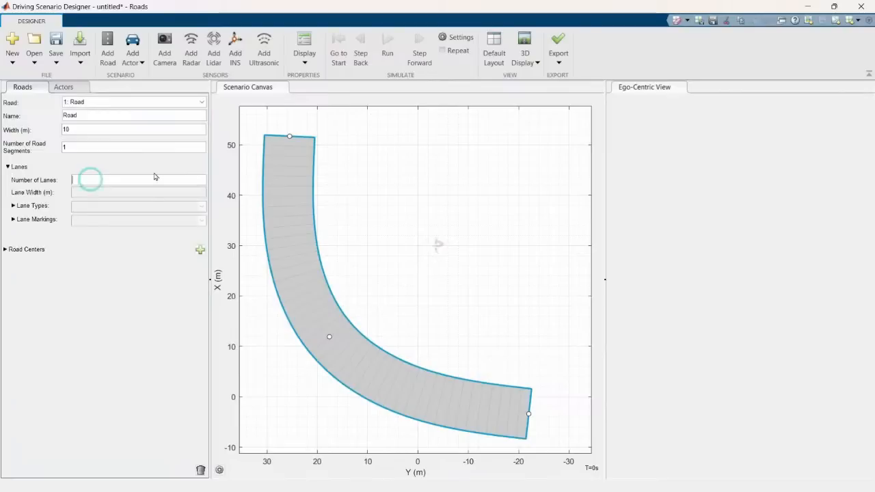
type("[1 1")
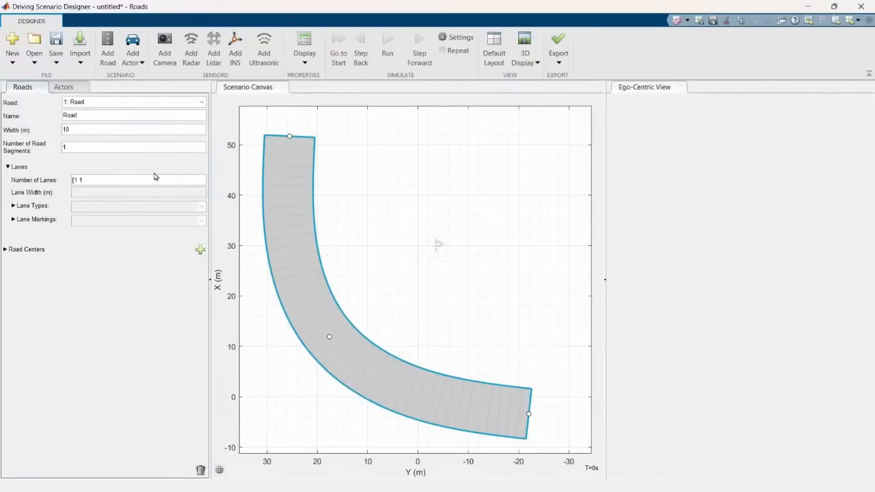
type("]")
key("Return")
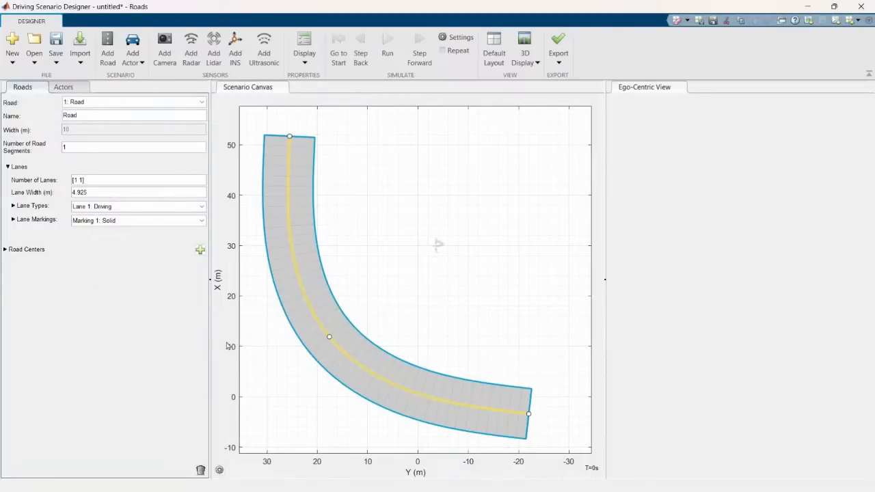
Show the curved road's lane marking settings and examine those of Marking 2: DoubleSolid
left_click(293, 246)
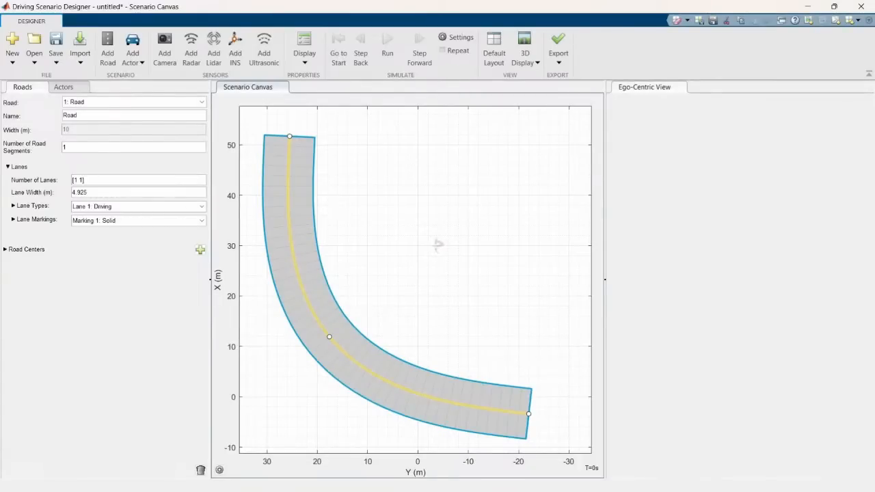
left_click(12, 220)
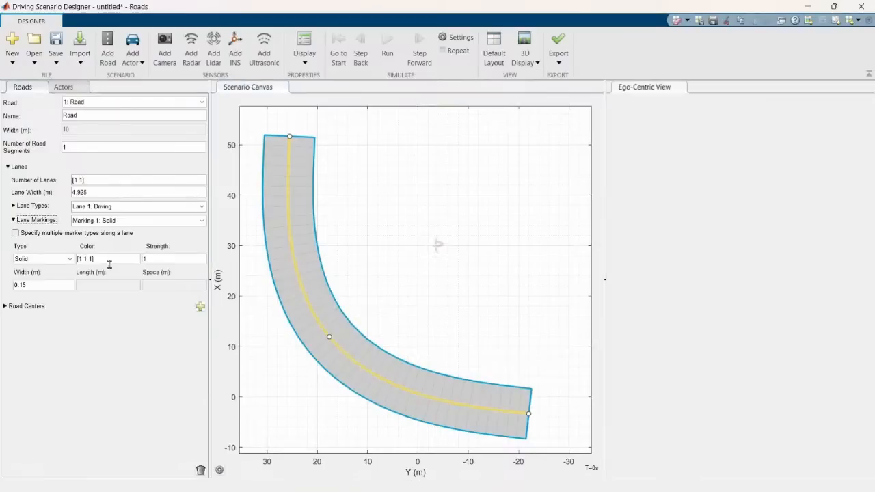
left_click(178, 221)
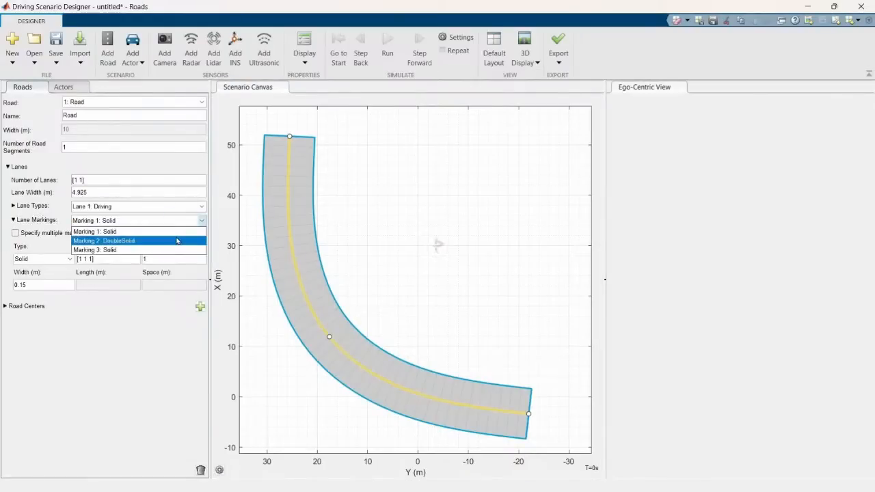
left_click(177, 241)
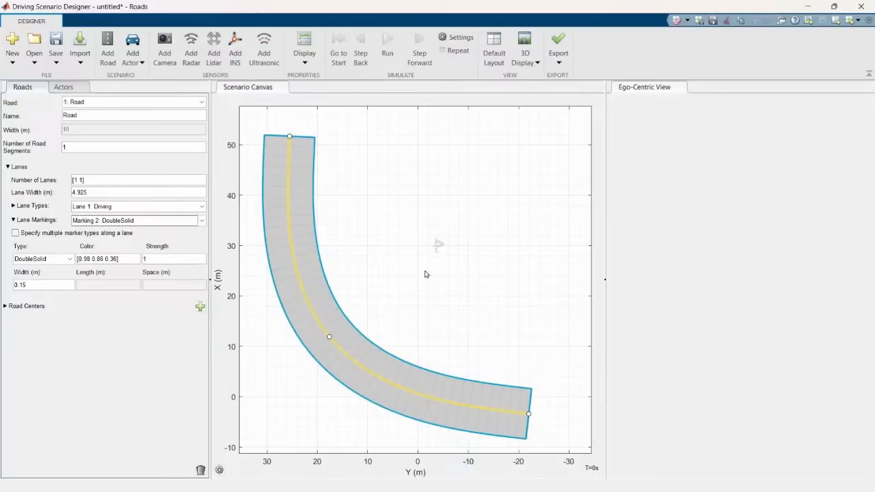
left_click(364, 315)
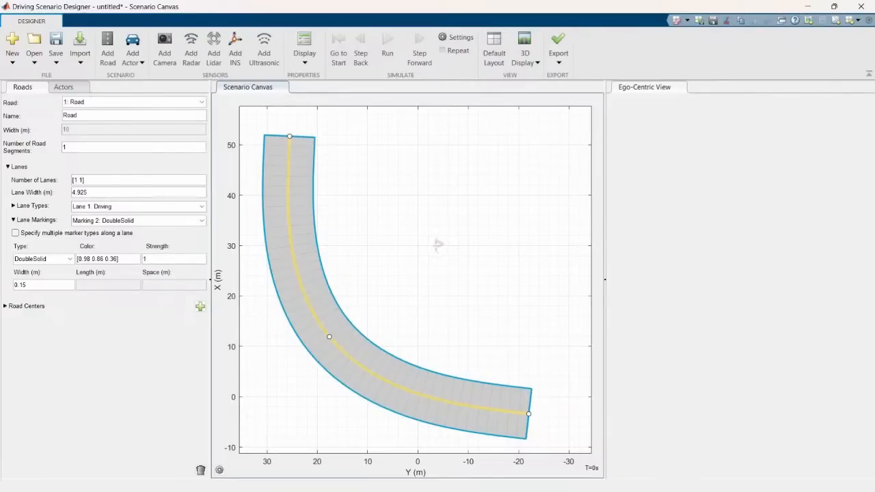
Add a Jersey barrier along the inner edge of the curved road and select it
left_click(132, 59)
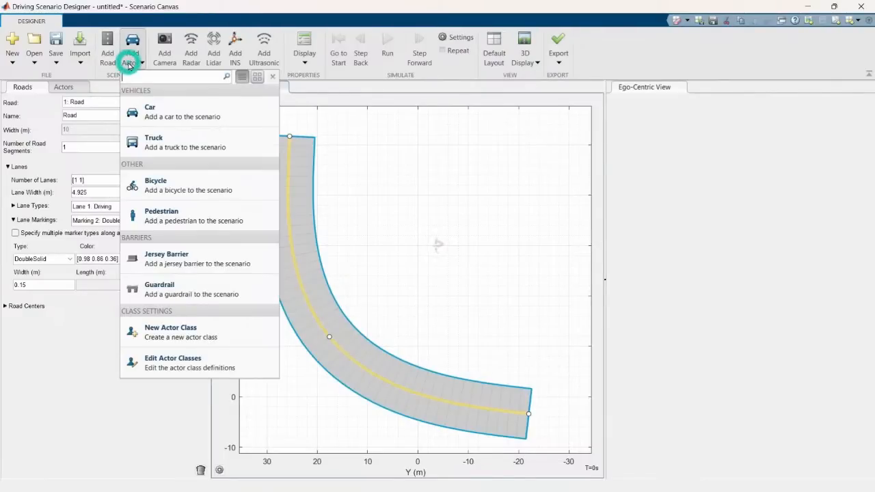
left_click(195, 264)
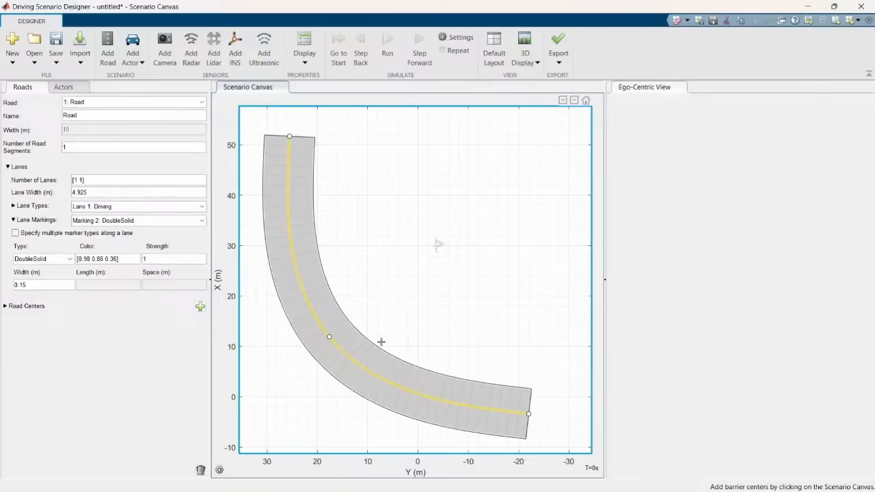
left_click(359, 335)
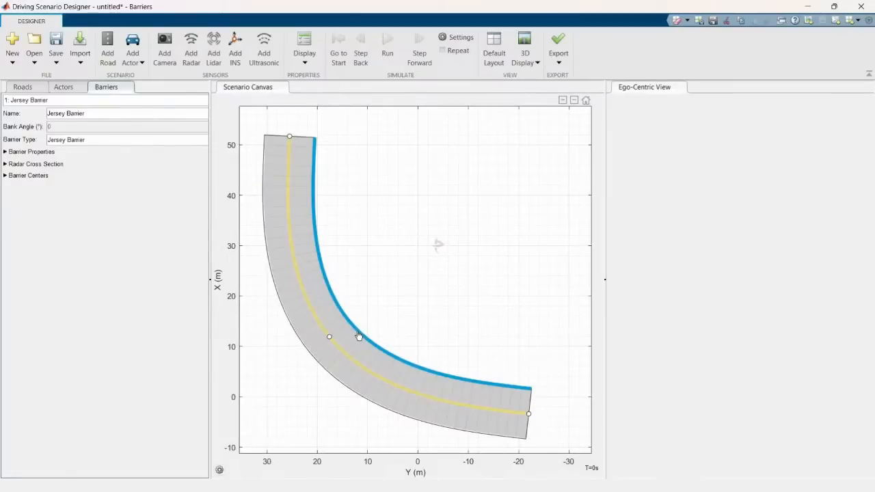
left_click(370, 347)
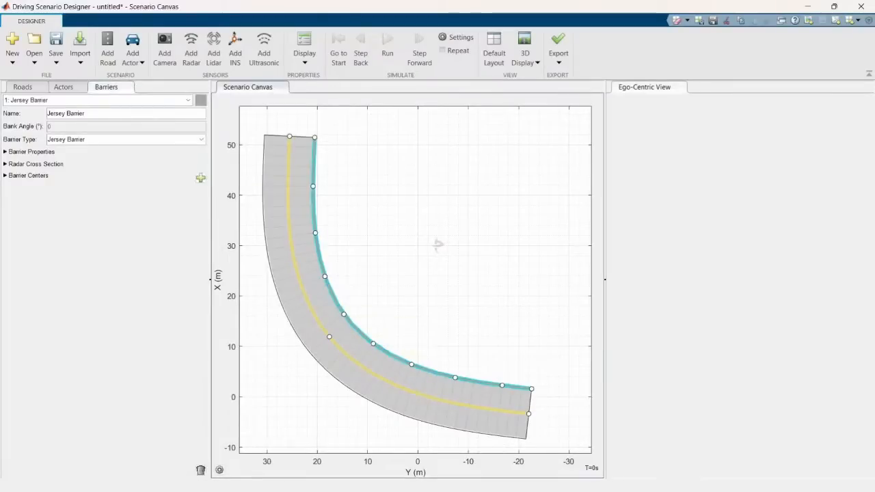
Examine the Jersey barrier's center coordinates and radar cross section settings
left_click(28, 175)
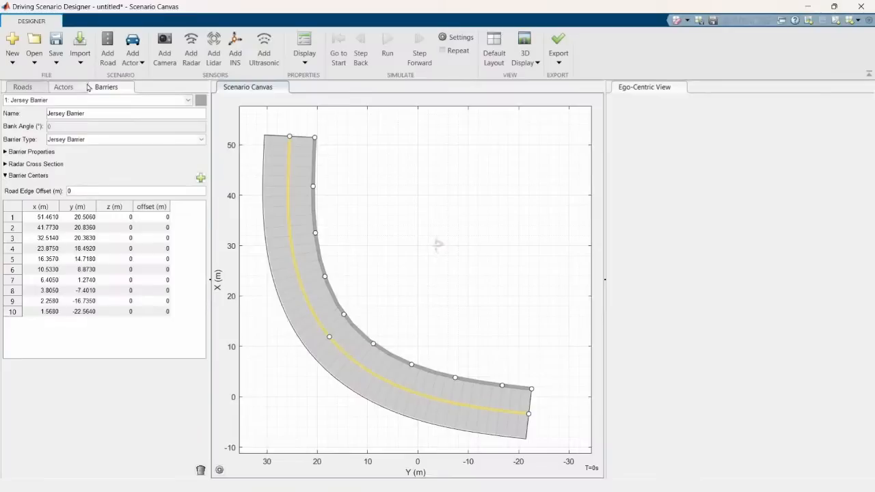
left_click(63, 87)
left_click(110, 87)
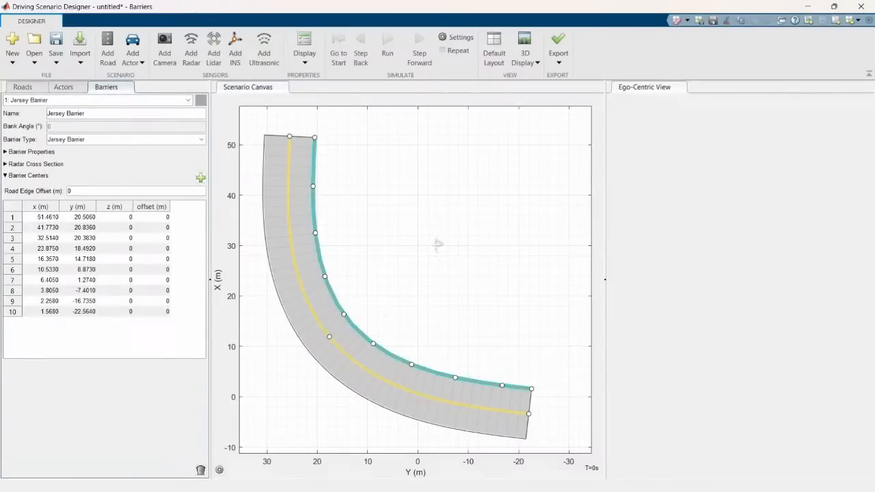
left_click(6, 165)
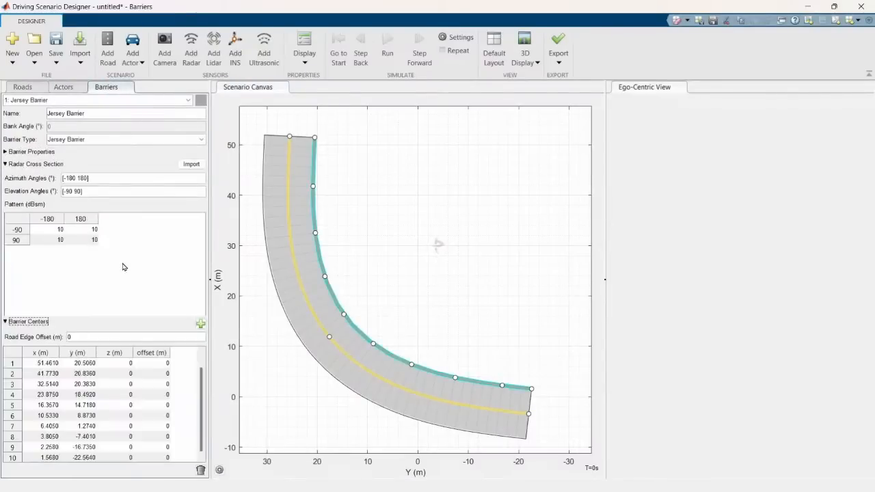
left_click(63, 87)
left_click(107, 87)
Delete the Jersey barrier from the curved road's inner edge
right_click(394, 355)
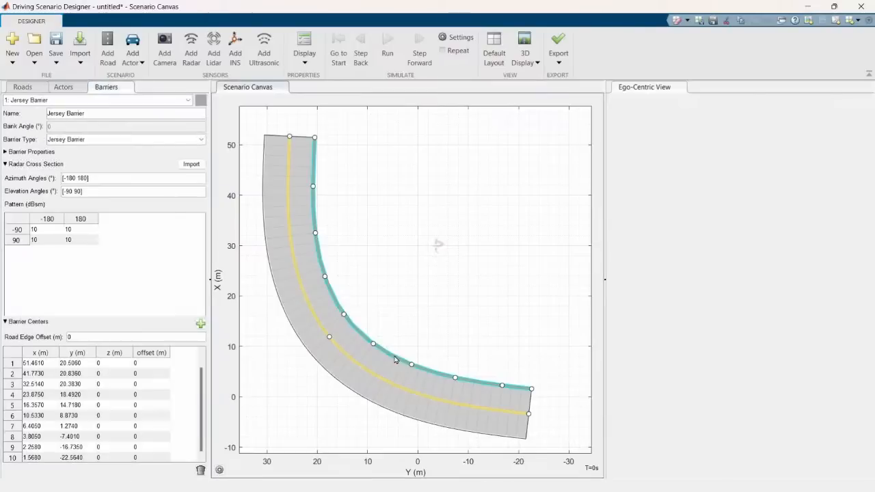
left_click(420, 407)
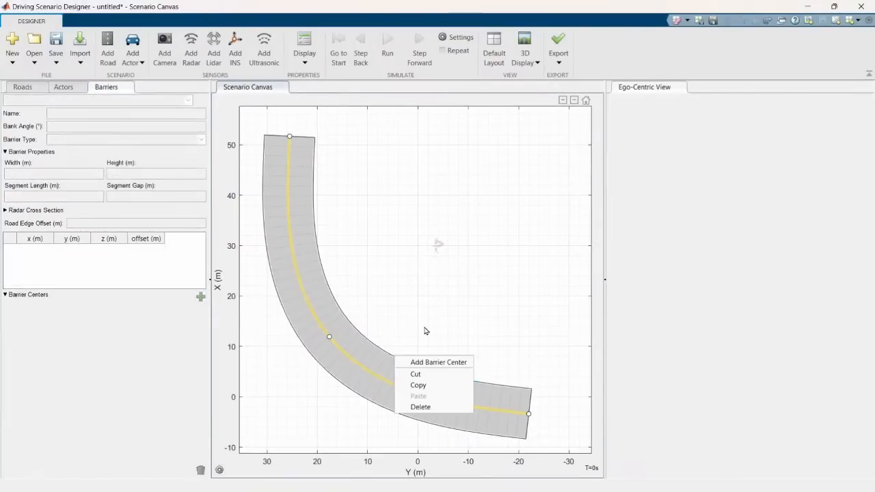
Add a new Jersey barrier along the inner edge of the curved road
left_click(133, 54)
left_click(161, 255)
left_click(358, 334)
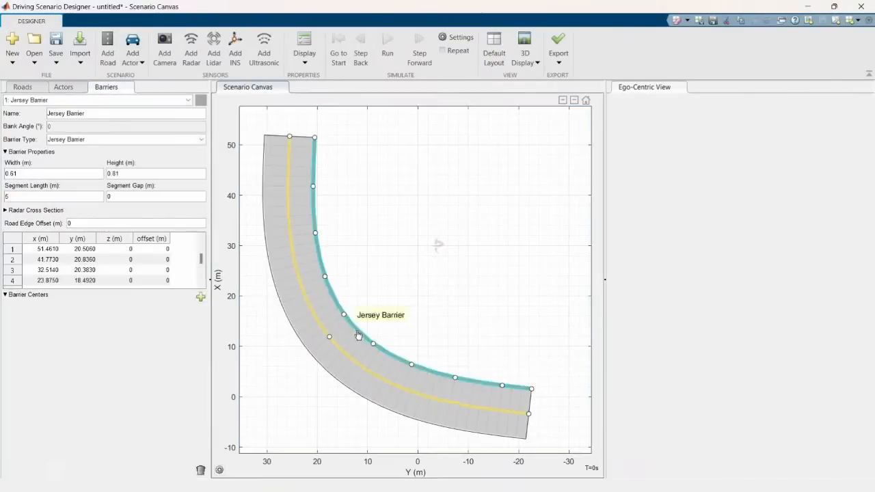
Set the Jersey barrier's segment gap to 1 m
left_click(120, 196)
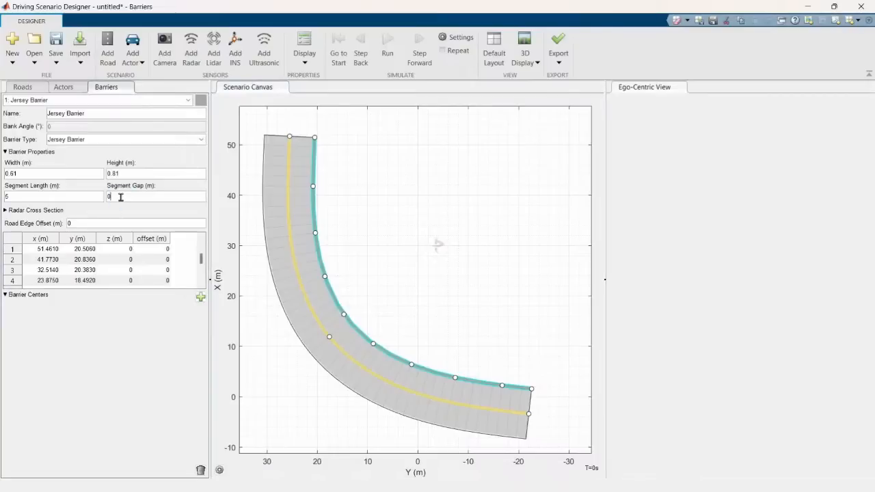
key("BackSpace")
type("1")
left_click(145, 367)
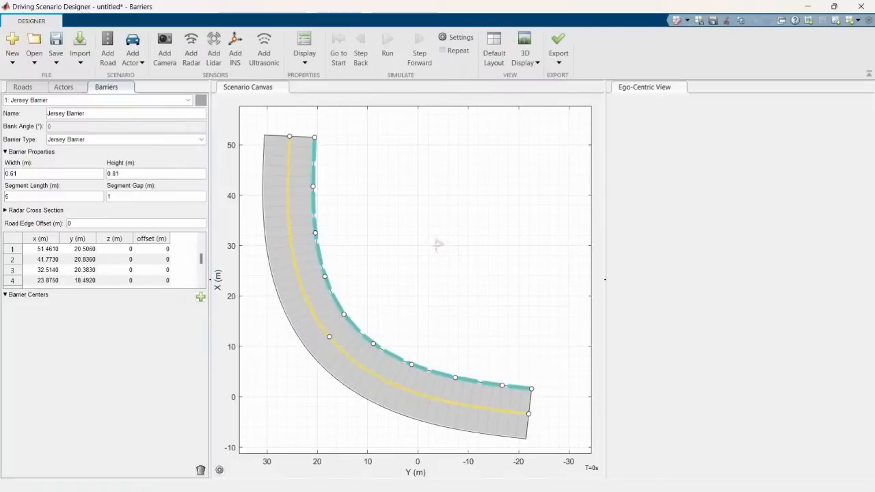
Add a guardrail to the curved road using the Left edge option
left_click(303, 350)
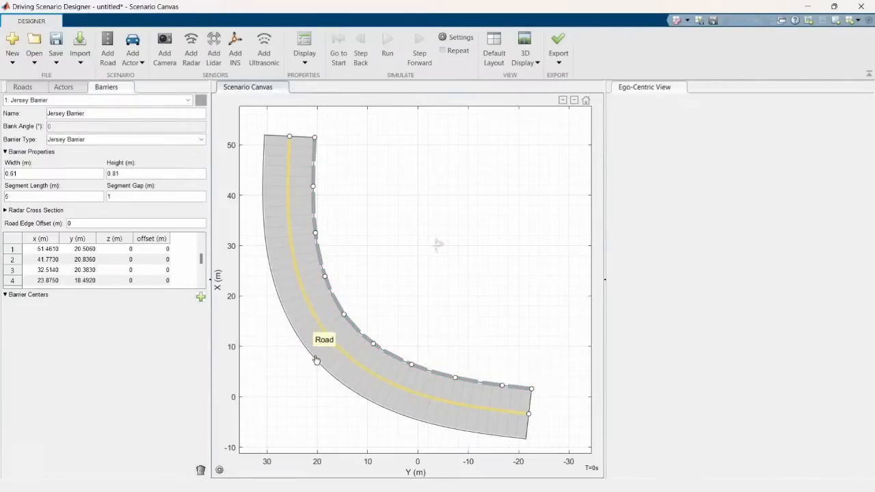
left_click(315, 358)
right_click(315, 358)
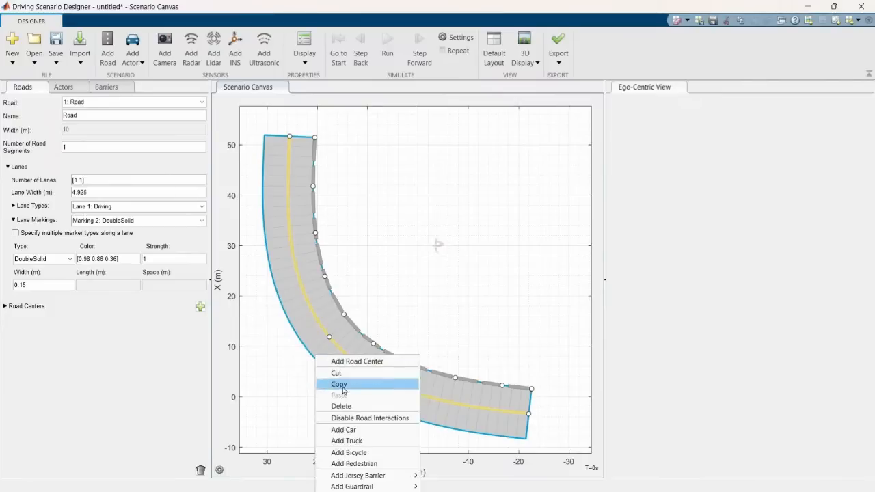
mouse_move(364, 486)
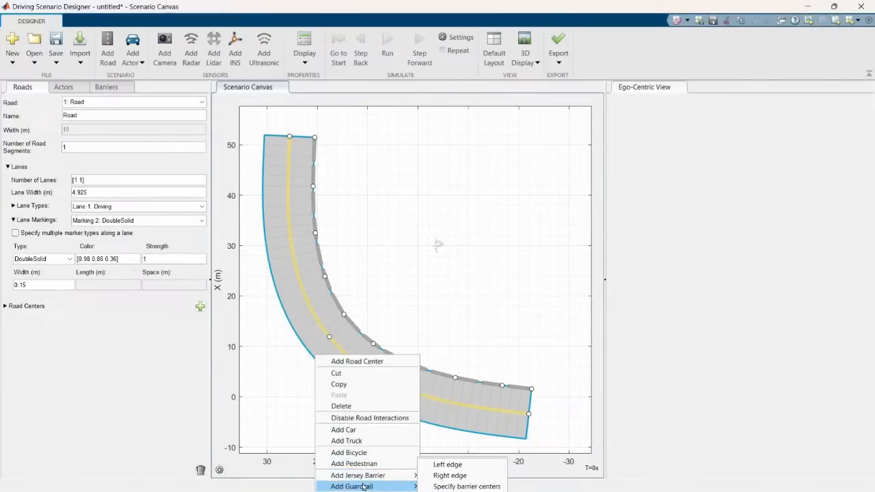
left_click(433, 465)
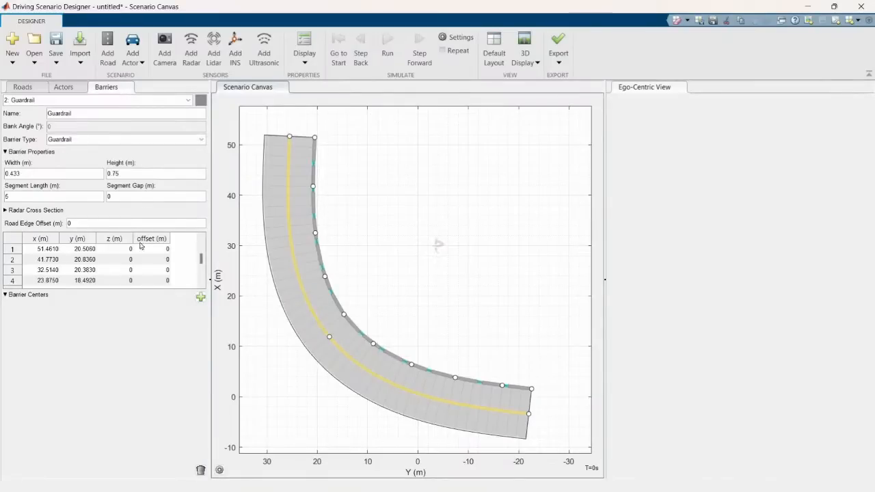
Set the guardrail's segment gap to 1 m and clear the selection
left_click(138, 194)
key("BackSpace")
type("1")
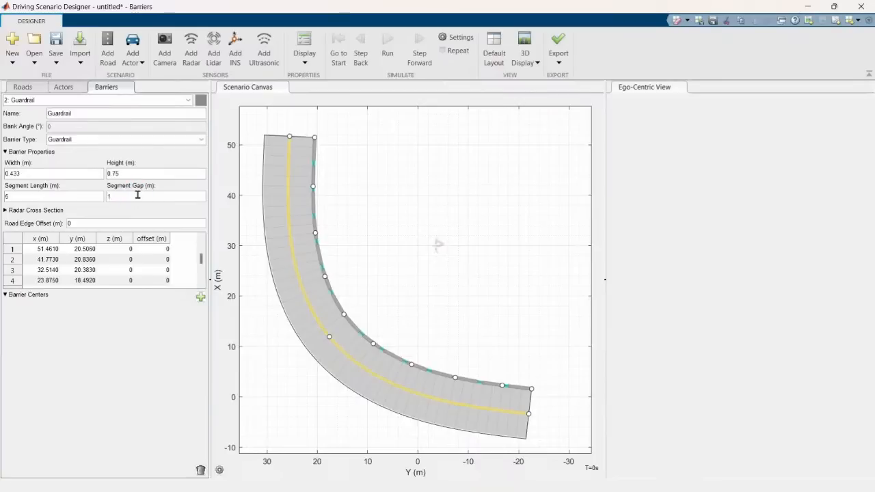
key("Return")
left_click(286, 361)
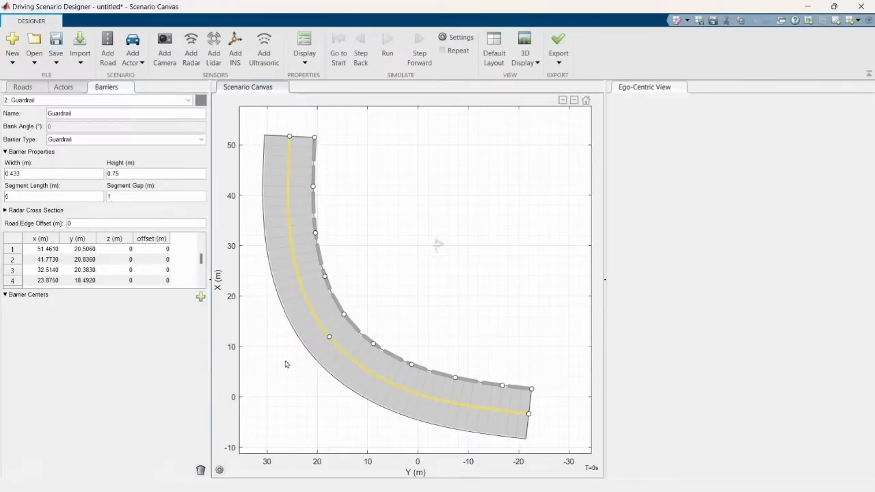
Add a second guardrail to the curved road, again using the Left edge option
left_click(317, 353)
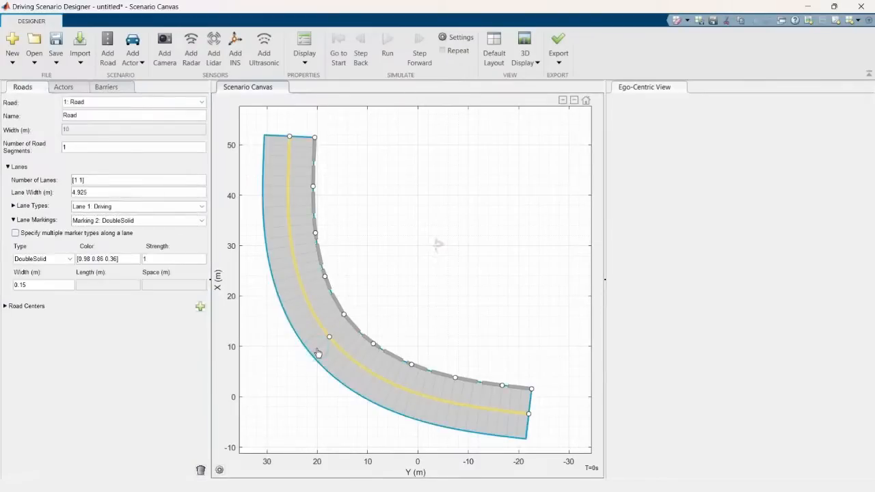
right_click(317, 350)
mouse_move(369, 482)
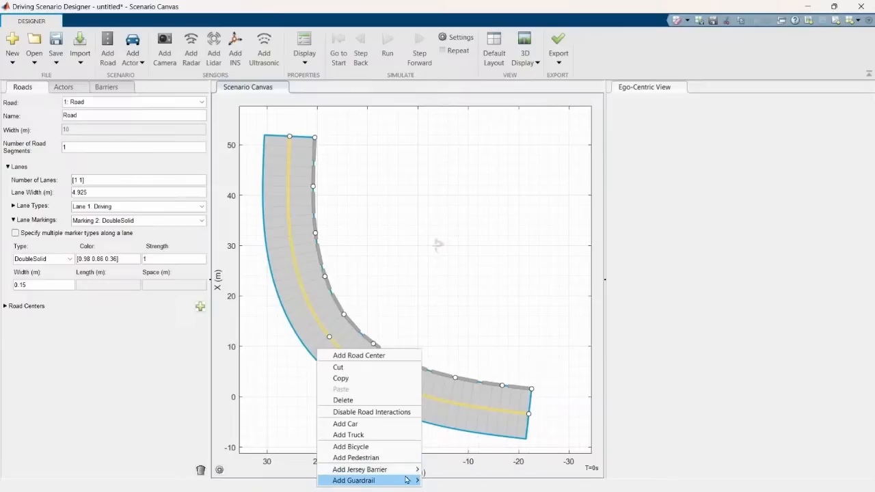
mouse_move(418, 481)
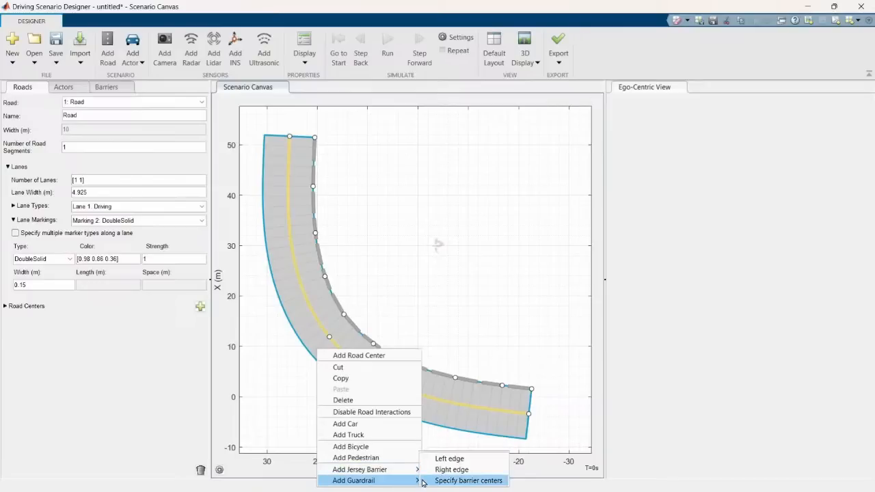
left_click(448, 459)
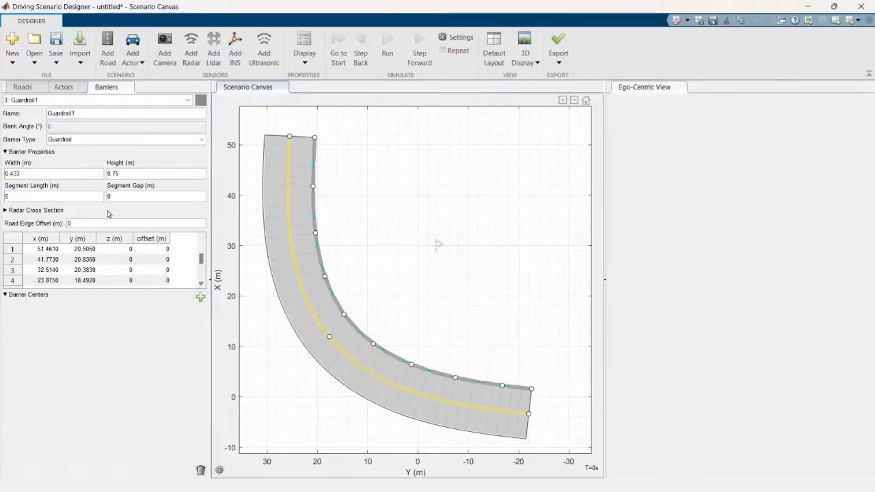
Set the second guardrail's segment gap to 1 m and clear the selection
left_click(137, 202)
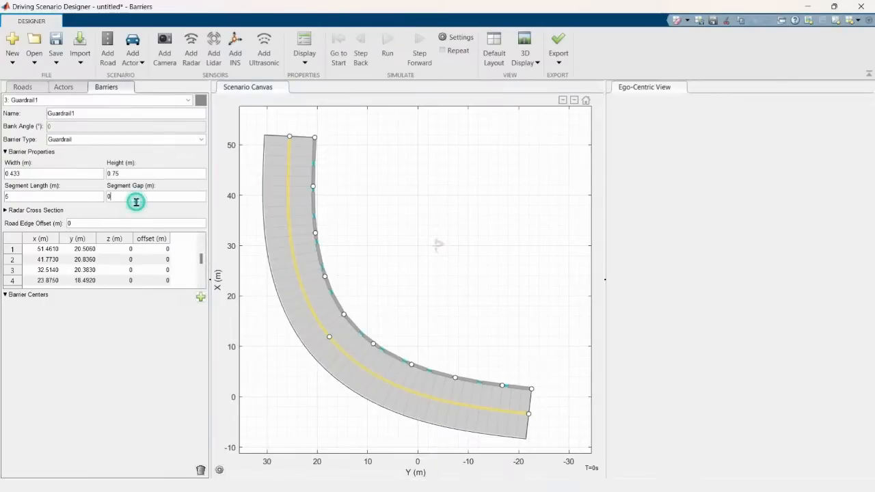
key("BackSpace")
type("1")
key("Return")
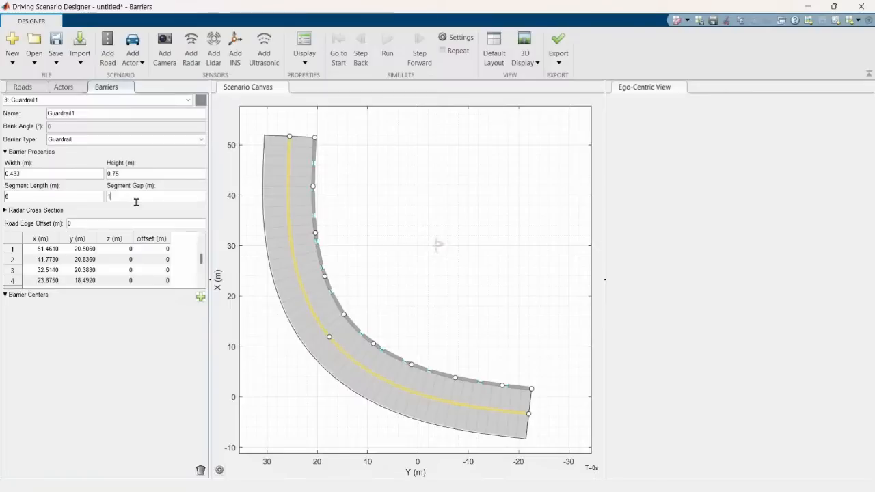
left_click(335, 176)
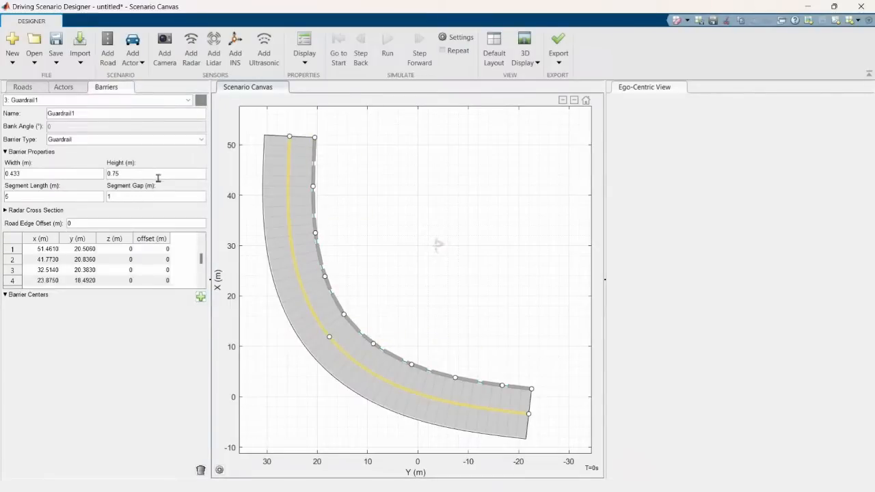
left_click(308, 354)
left_click(141, 60)
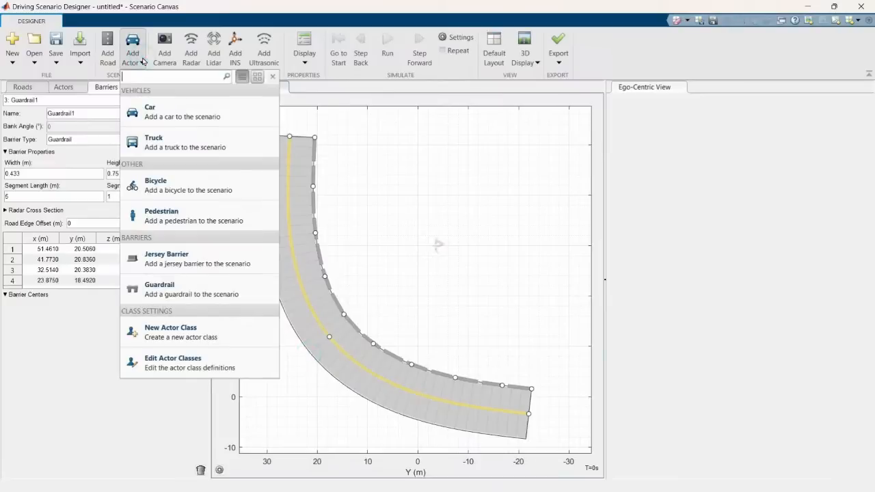
left_click(164, 273)
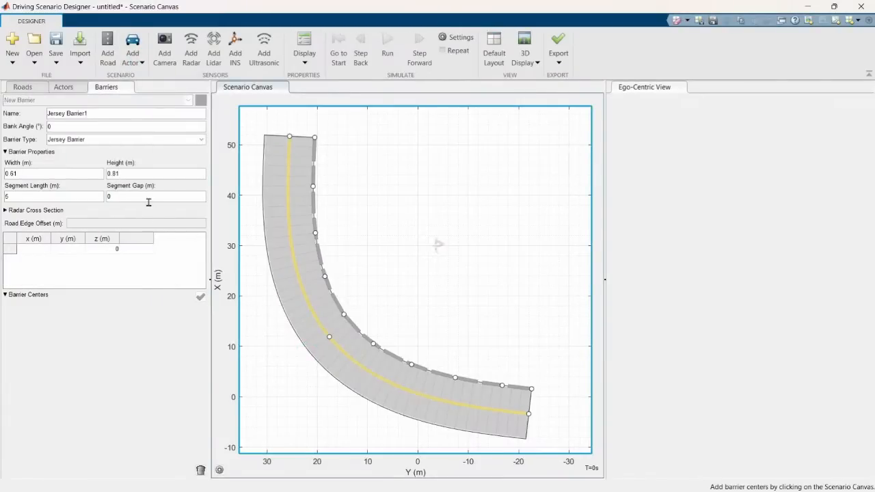
left_click(290, 323)
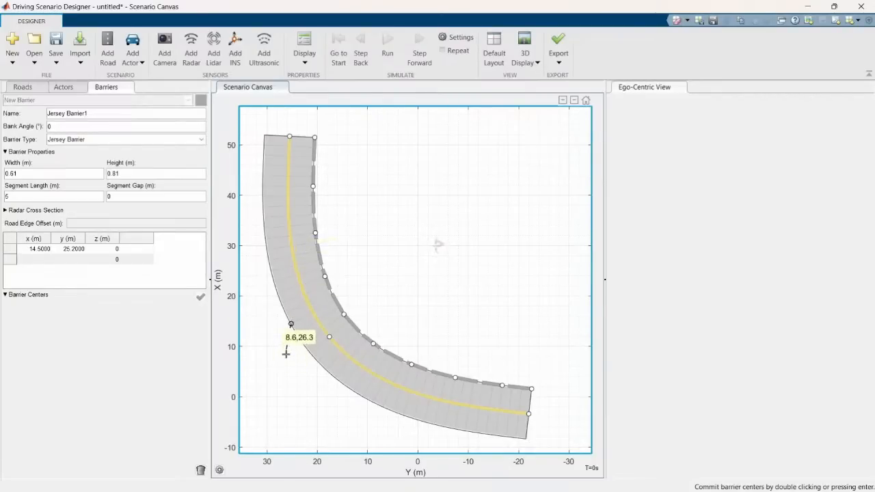
key("Escape")
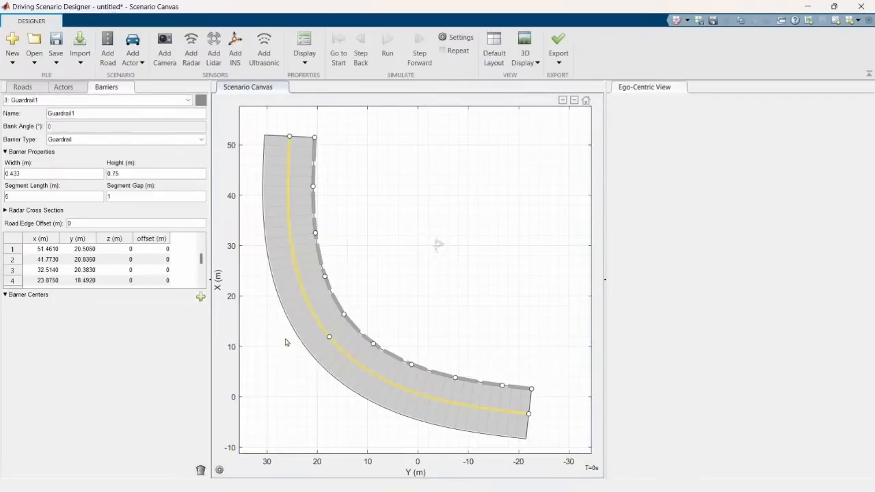
Add a Jersey barrier along the curved road's outer edge and set its segment gap to 1 m
left_click(135, 67)
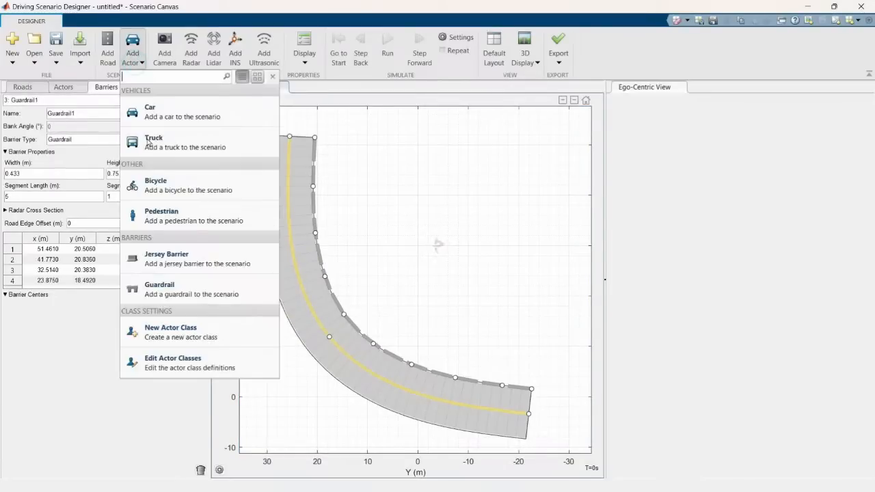
left_click(192, 276)
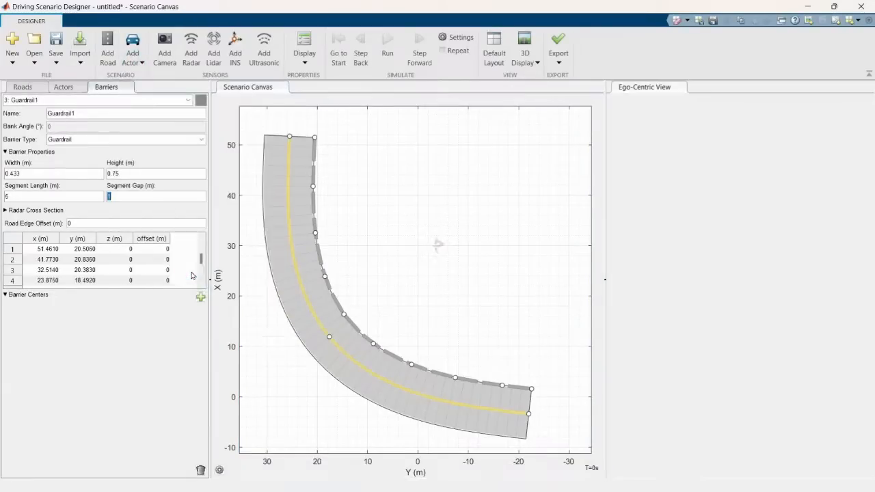
left_click(297, 336)
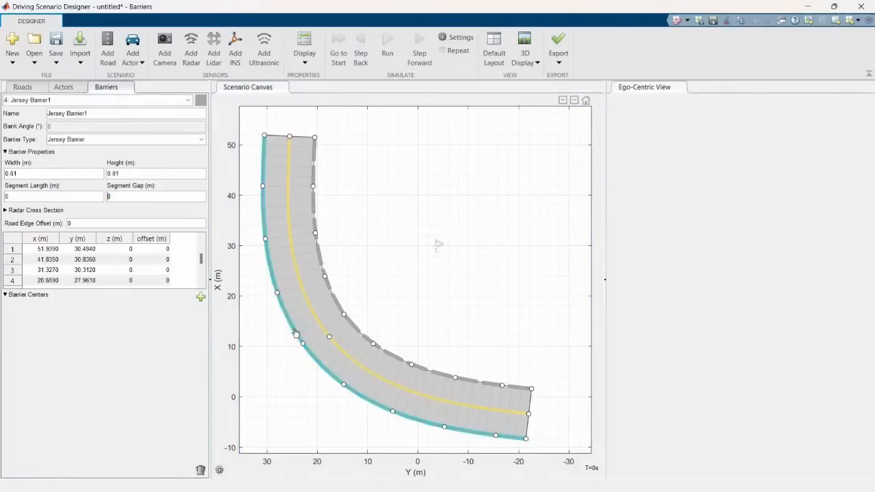
key("BackSpace")
type("1")
left_click(314, 401)
left_click(336, 389)
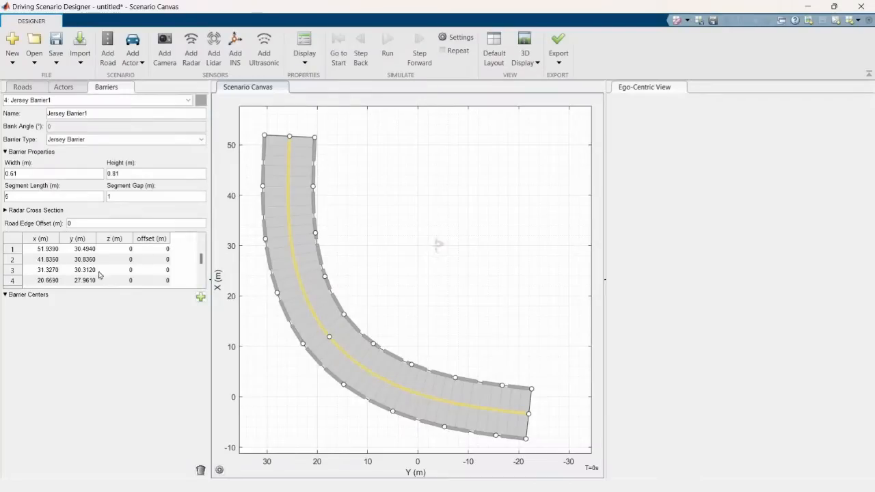
Add a car to the inner lane at the road's end near X 0 m, at about X 0.1 m, Y -20.6 m
left_click(521, 401)
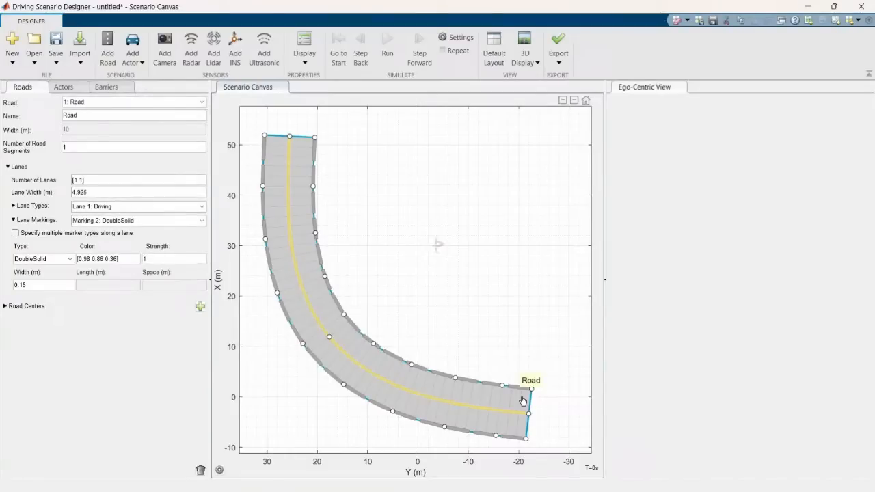
right_click(522, 401)
left_click(548, 433)
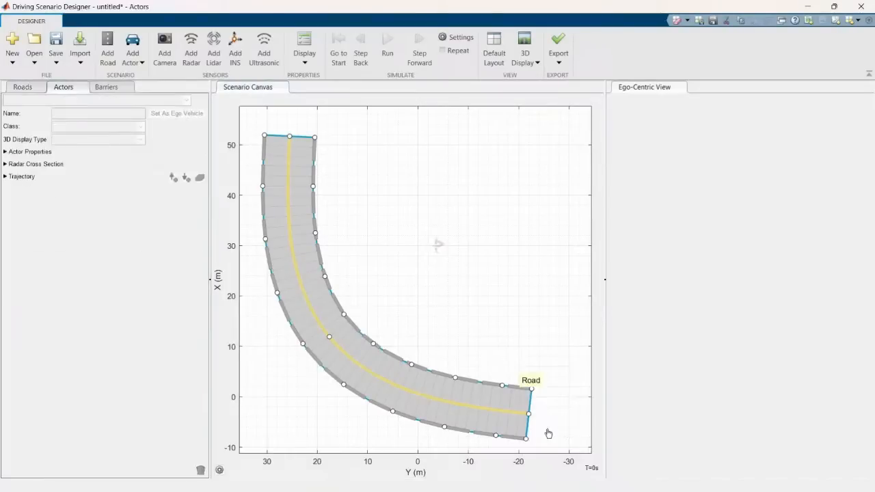
left_click(521, 397)
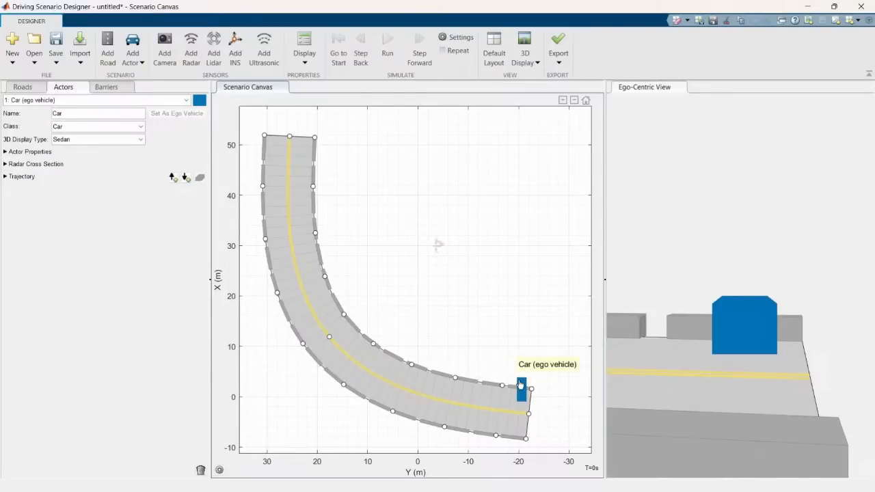
Give the car forward waypoints following the inner lane around the curve to the road's far end, at about X 51.7 m, Y 23.7 m
right_click(523, 385)
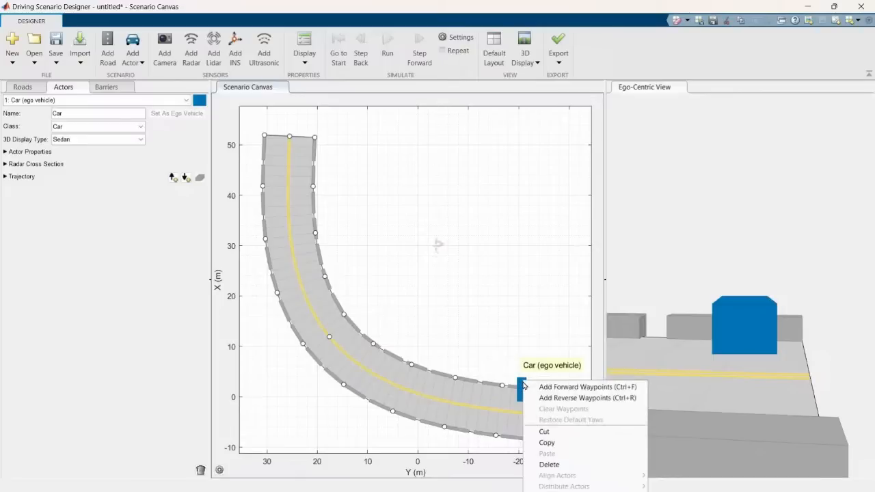
left_click(556, 388)
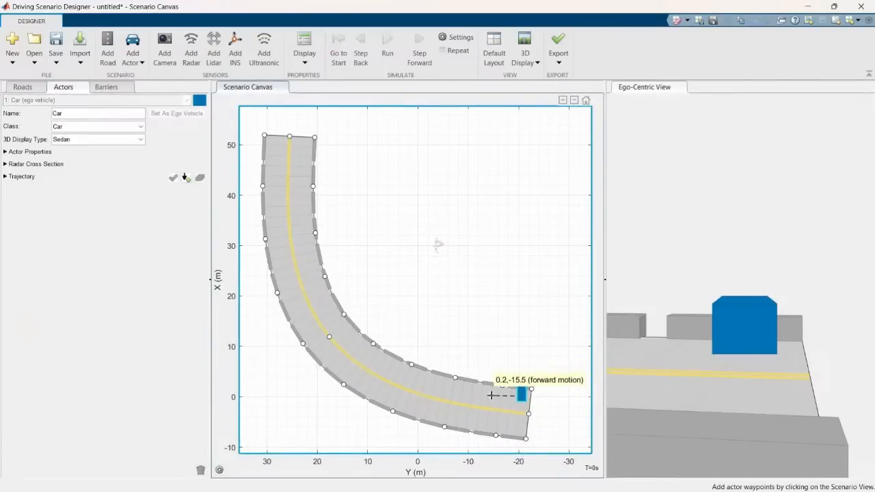
left_click(488, 395)
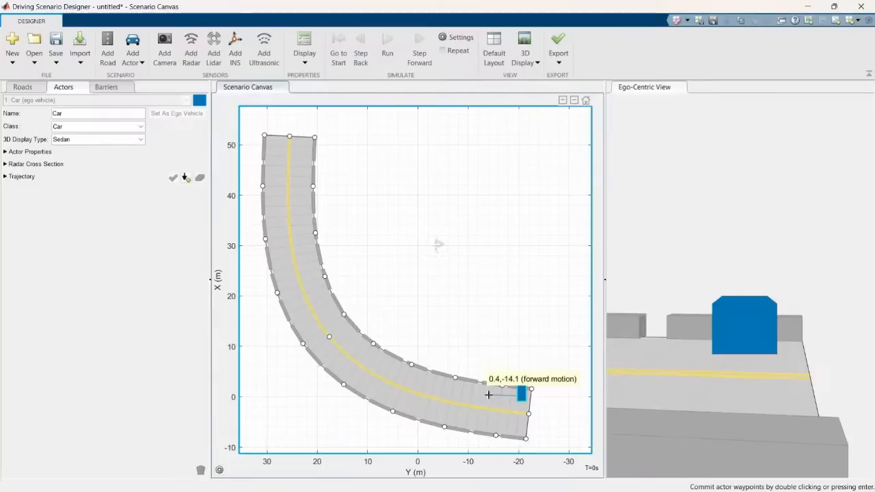
left_click(452, 391)
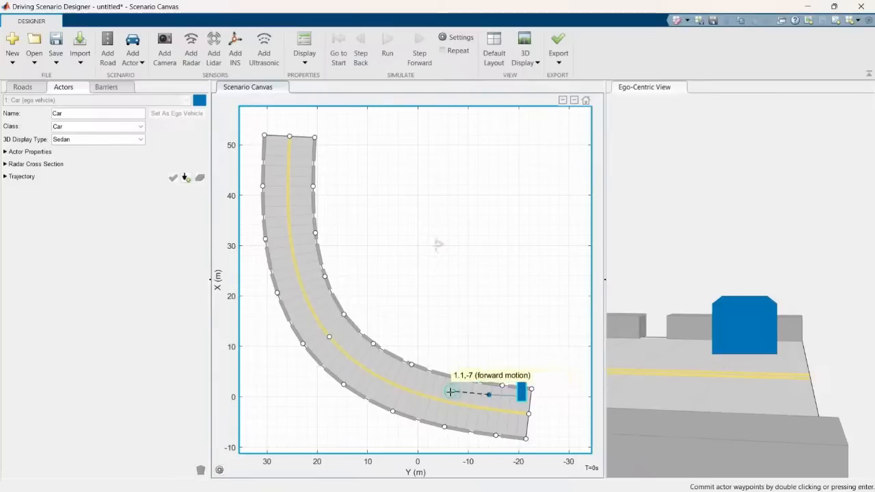
left_click(416, 380)
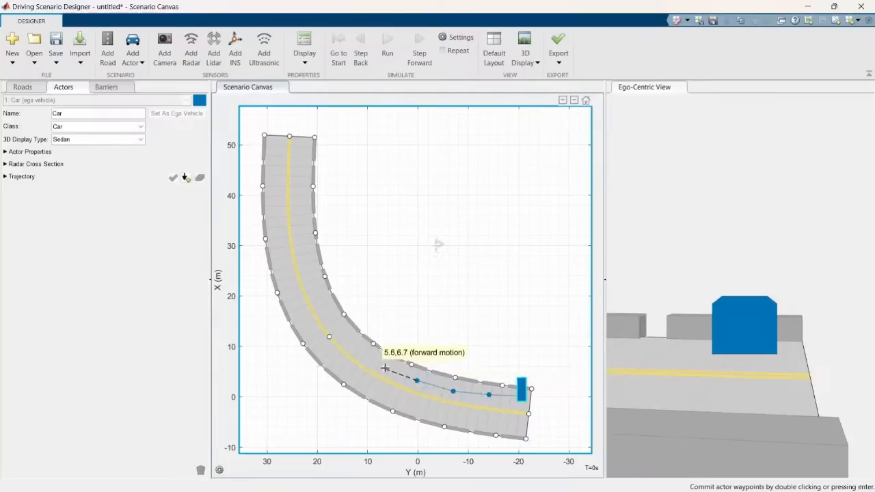
left_click(384, 366)
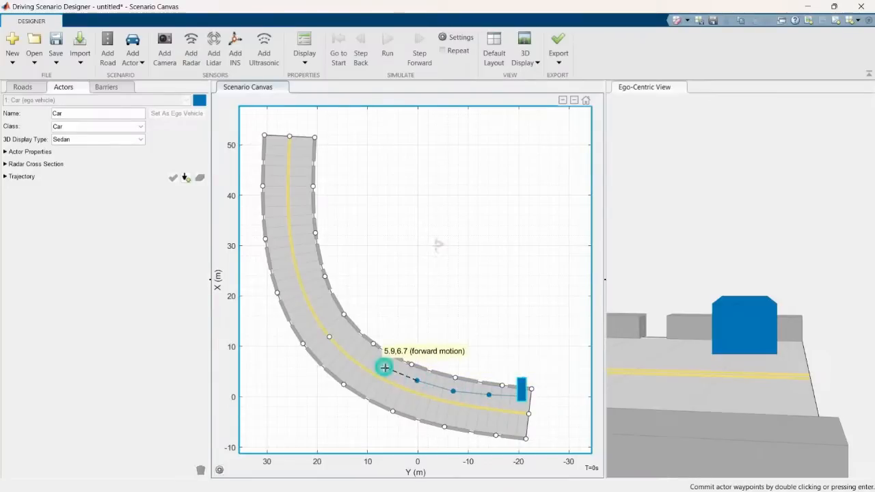
left_click(354, 346)
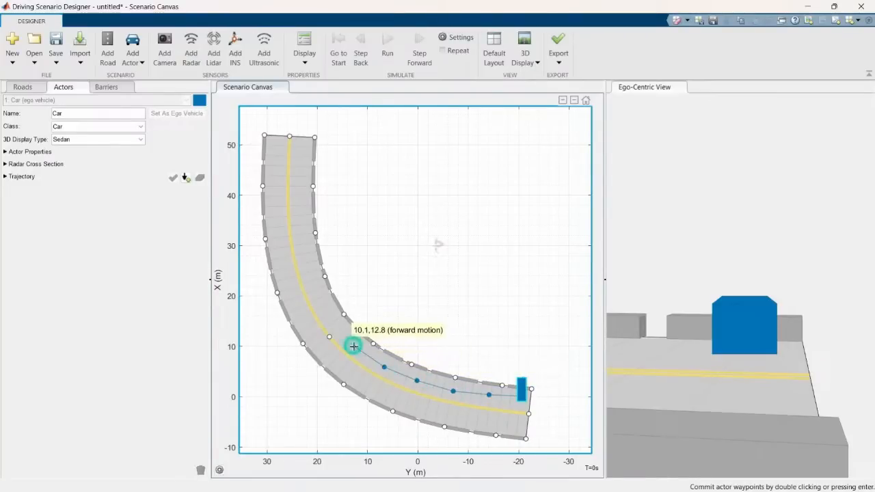
left_click(325, 314)
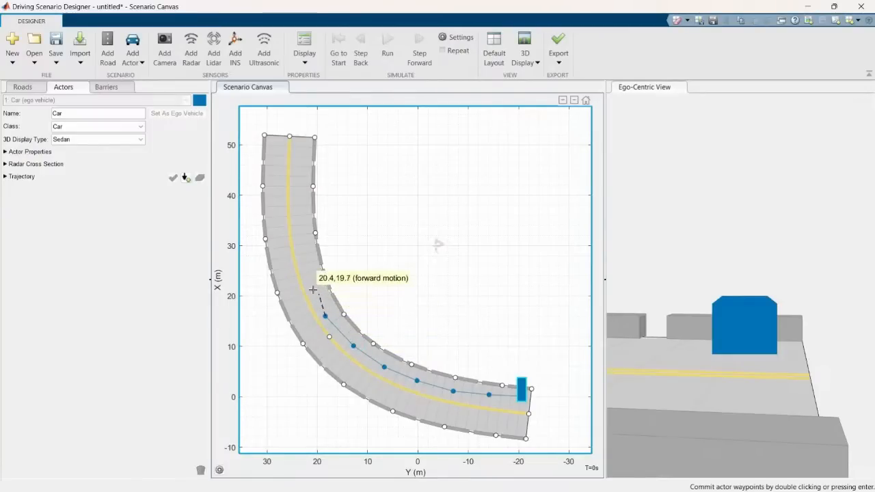
left_click(310, 286)
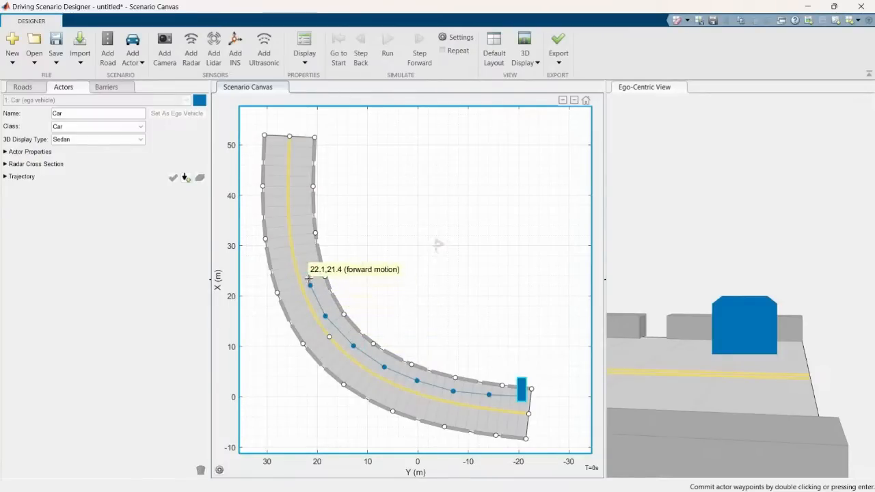
left_click(298, 248)
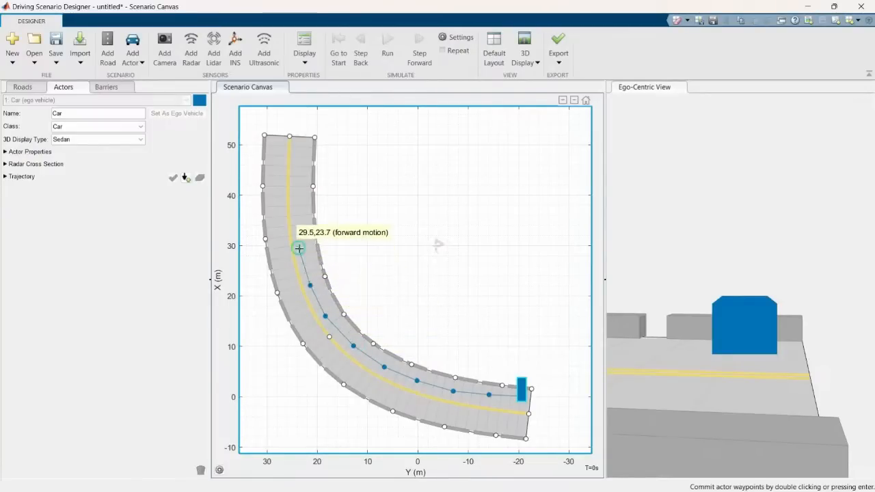
left_click(296, 203)
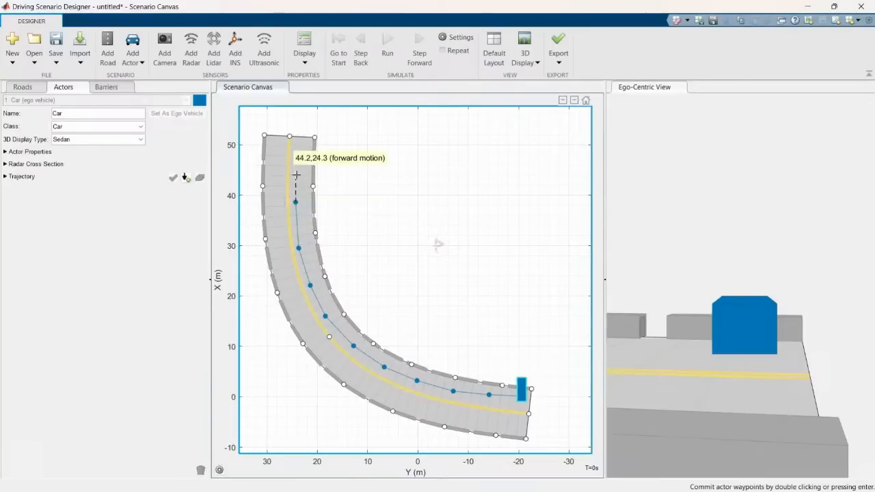
left_click(295, 173)
left_click(298, 148)
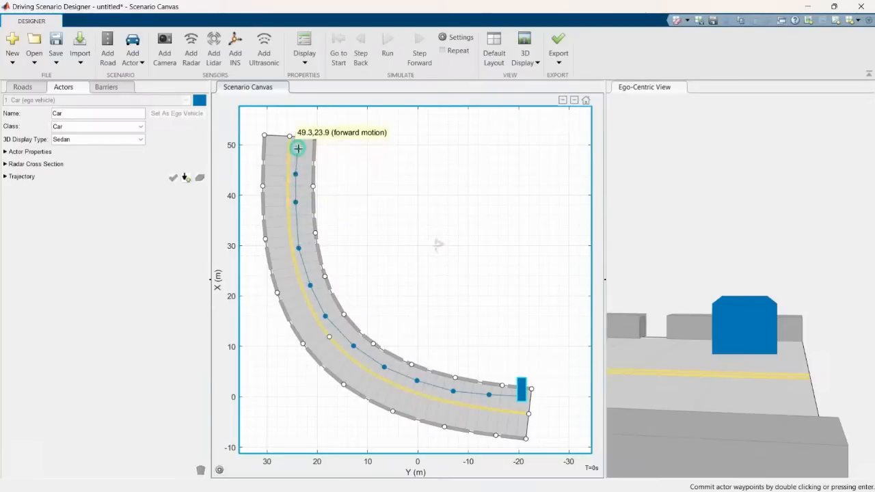
double_click(297, 137)
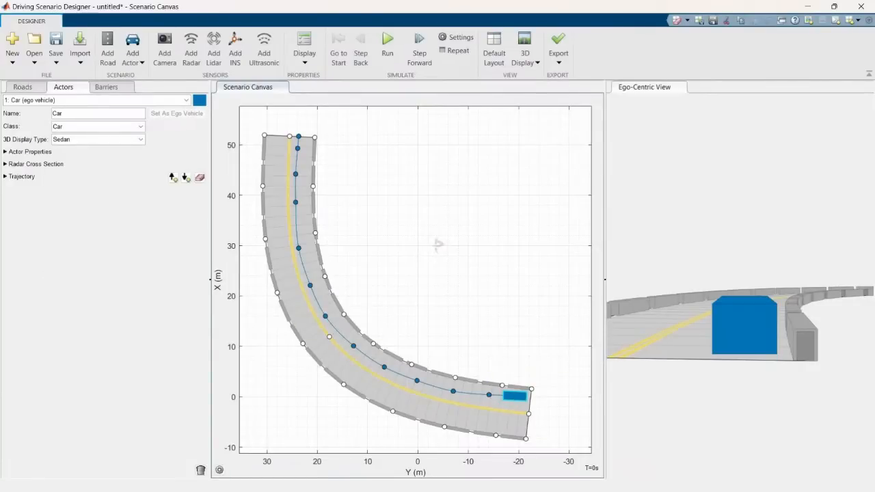
Run the simulation to watch the car follow its path and return the scenario to the start
left_click(396, 44)
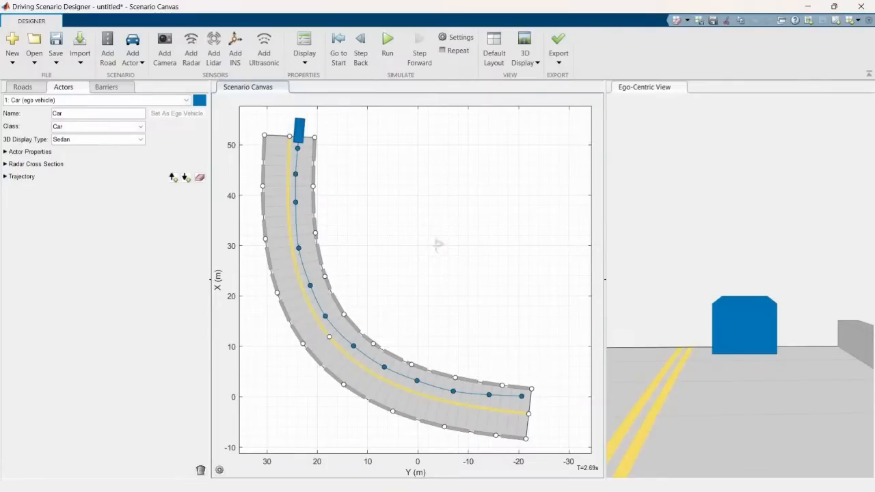
left_click(339, 42)
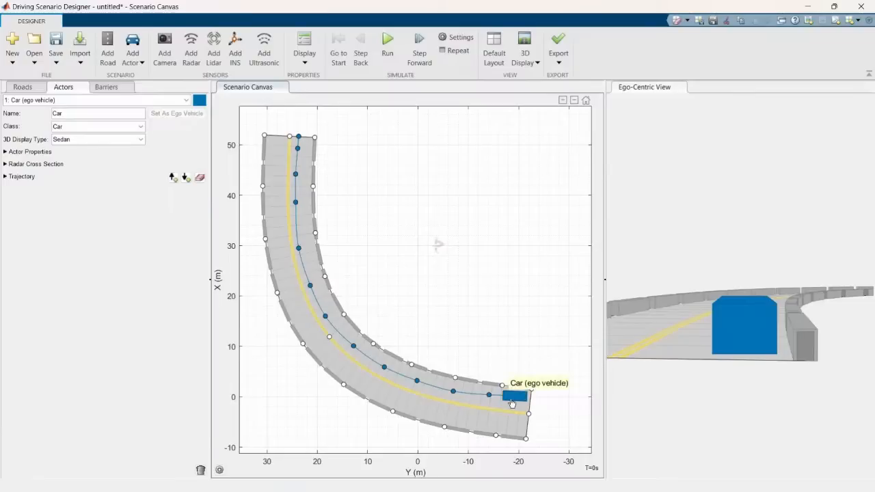
Set the constant speed of the ego car's trajectory to 15 m/s
left_click(521, 404)
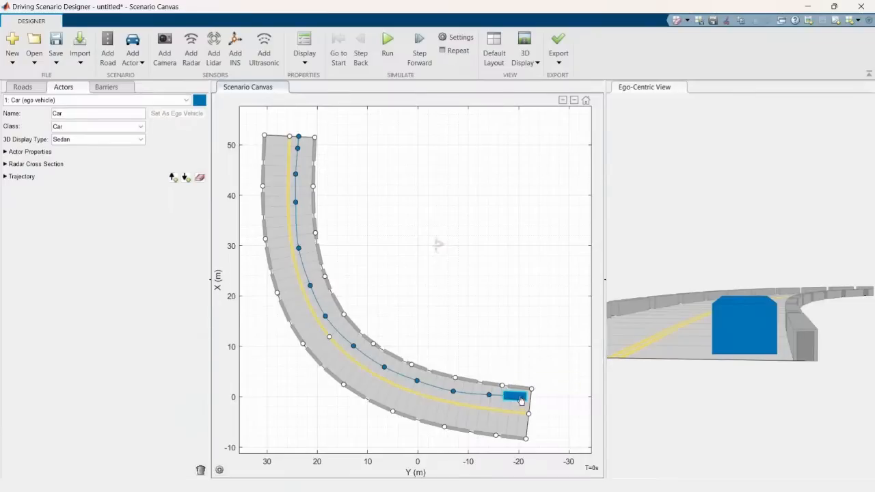
scroll(517, 403, "up", 1)
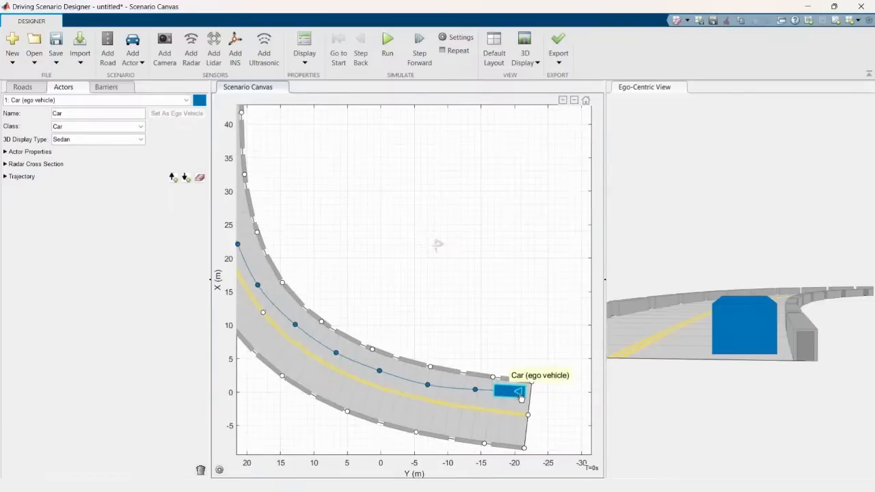
mouse_move(520, 397)
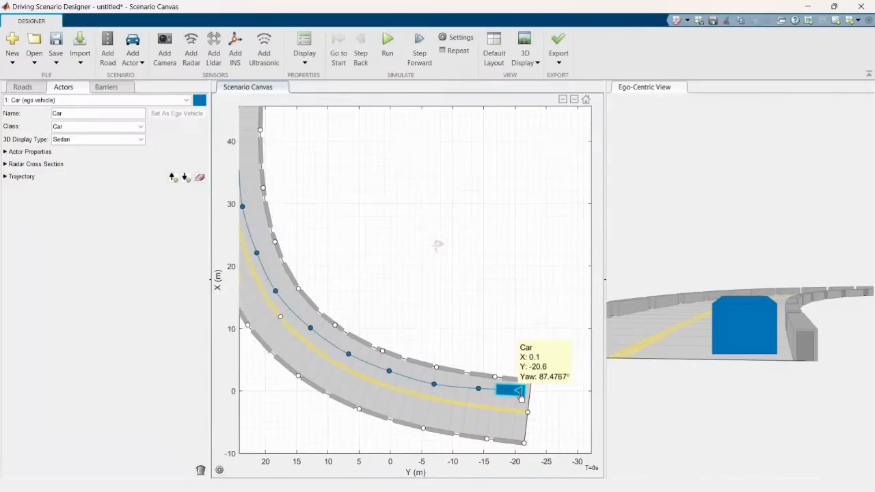
left_click(7, 177)
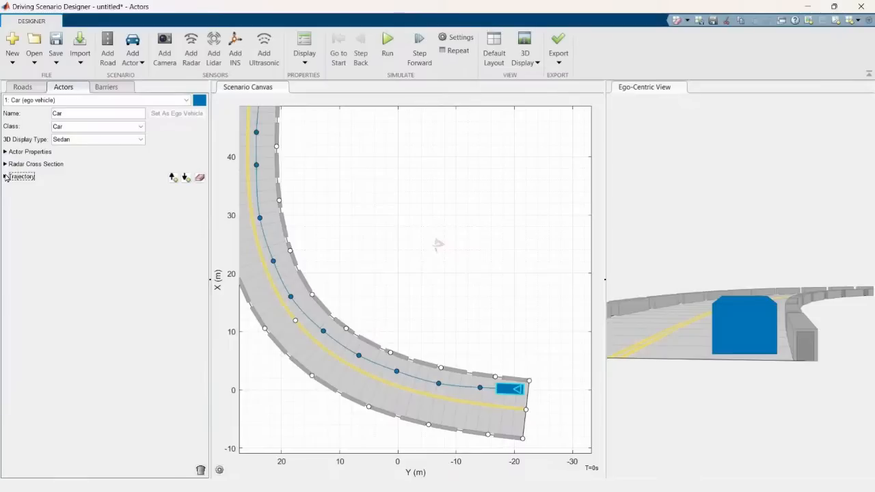
left_click(6, 177)
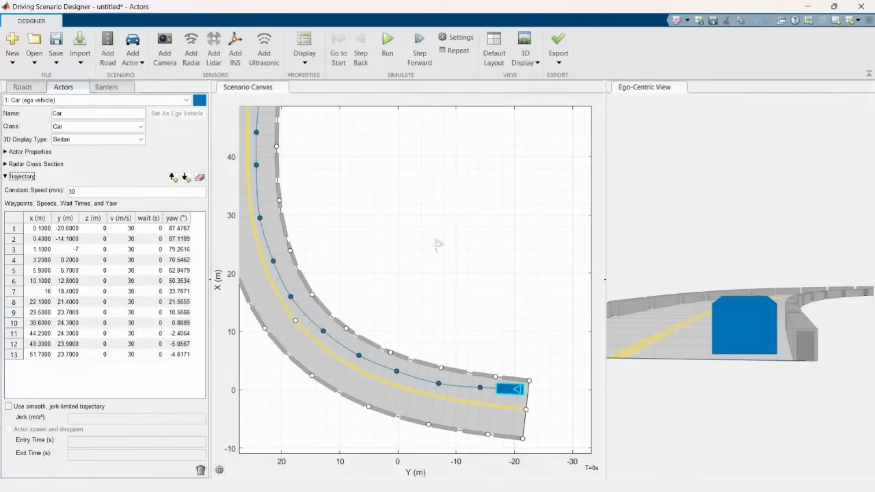
left_click(91, 191)
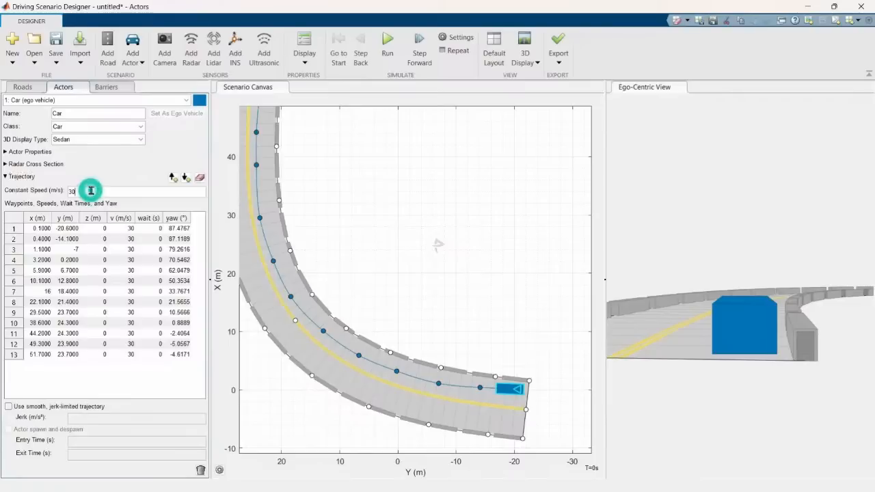
key("BackSpace")
key("BackSpace")
type("1")
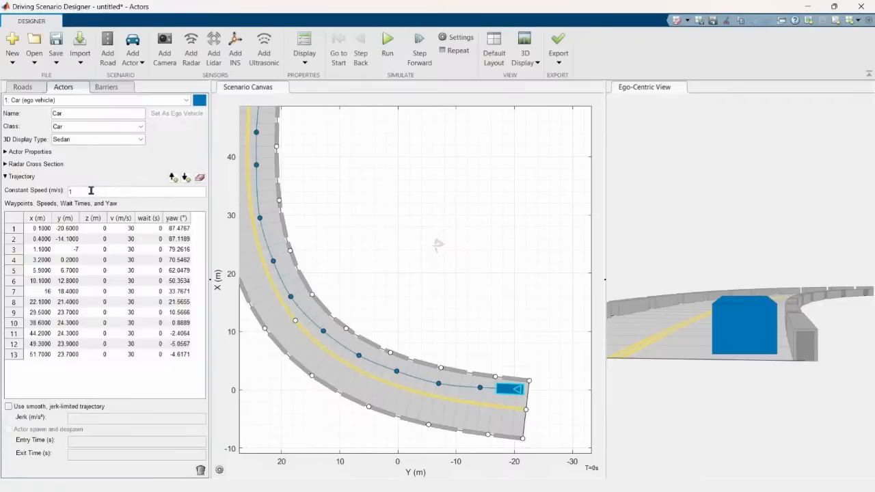
type("5")
key("Return")
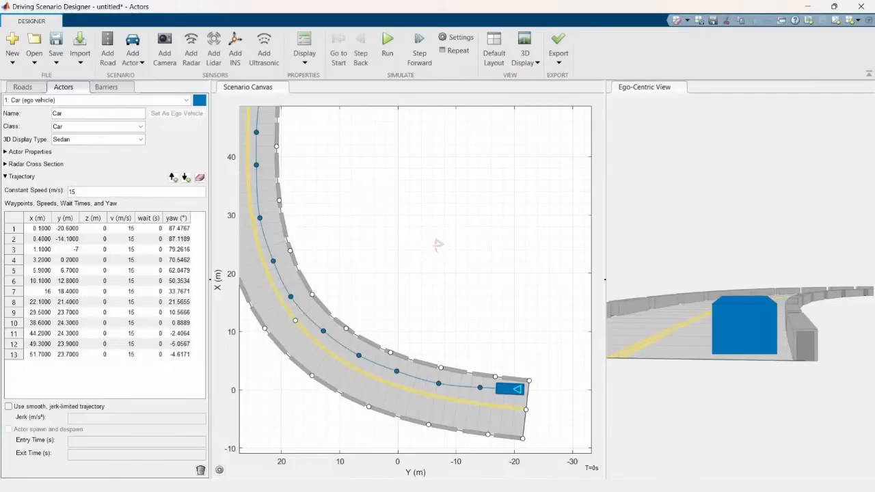
Add a second car to the outer lane at the road's far end, at about X 50.4 m, Y 28.2 m
left_click(523, 97)
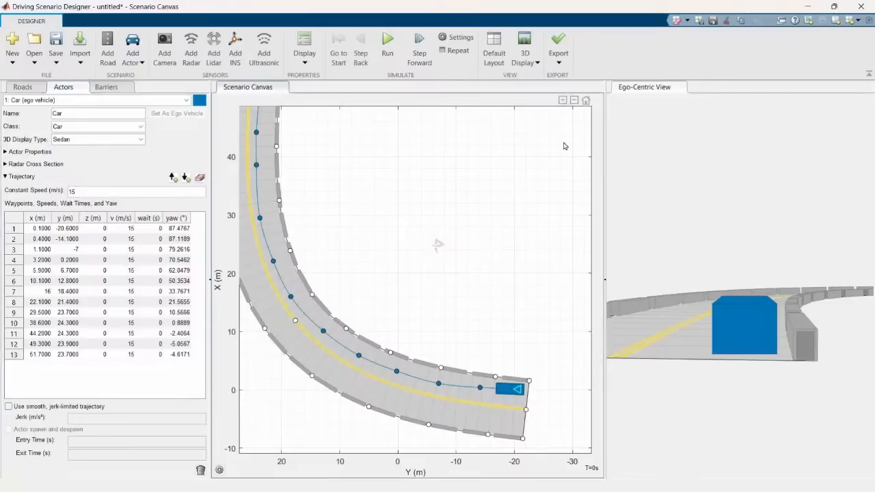
left_click(574, 100)
scroll(355, 221, "up", 3)
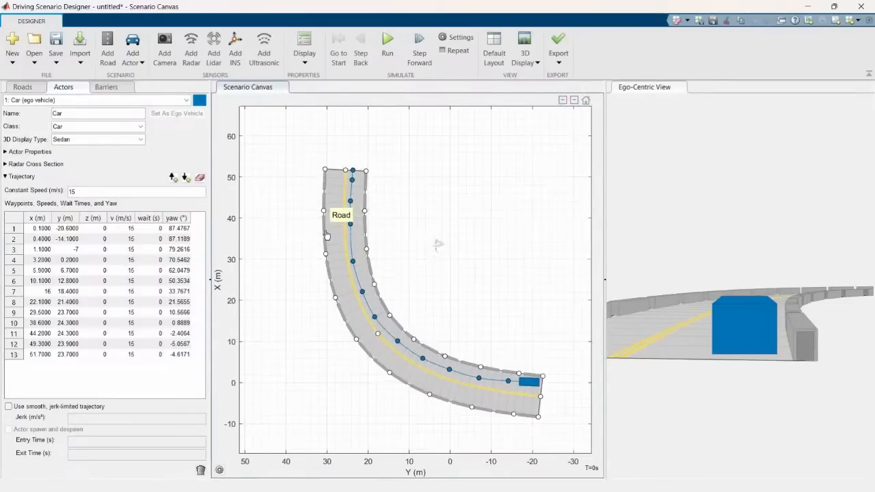
left_click(132, 55)
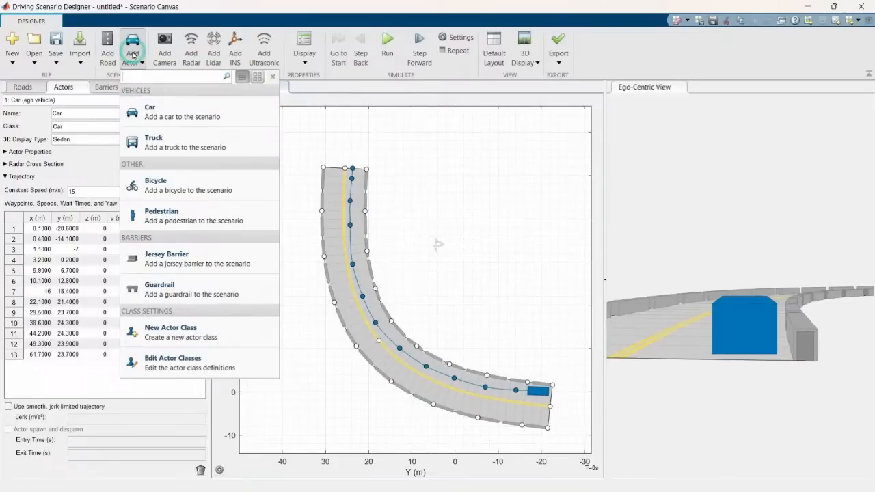
left_click(169, 121)
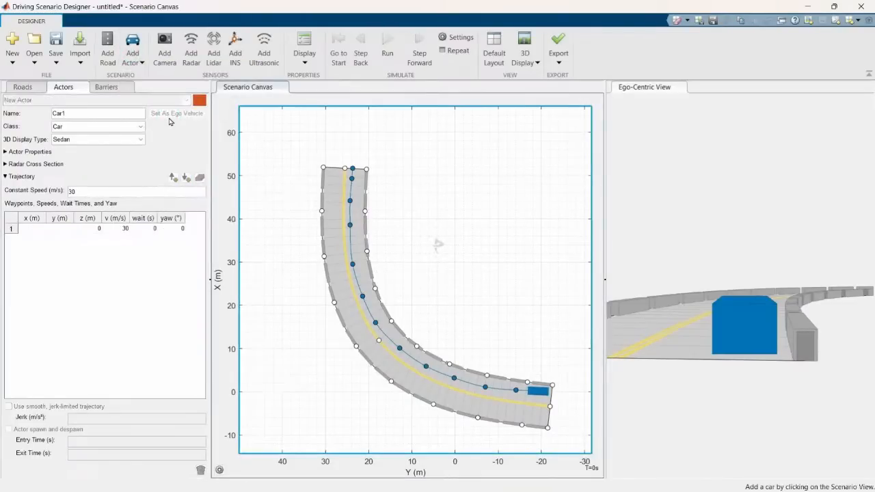
left_click(334, 174)
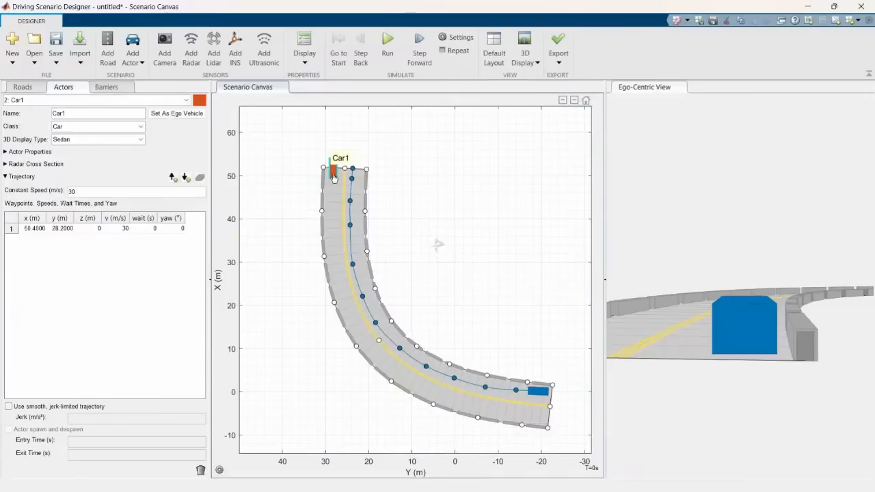
Move the second car to about X 48.1 m, Y 28 m and give it forward waypoints along the outer lane to about X -6.6 m, Y -22 m
left_click_drag(333, 179, 333, 190)
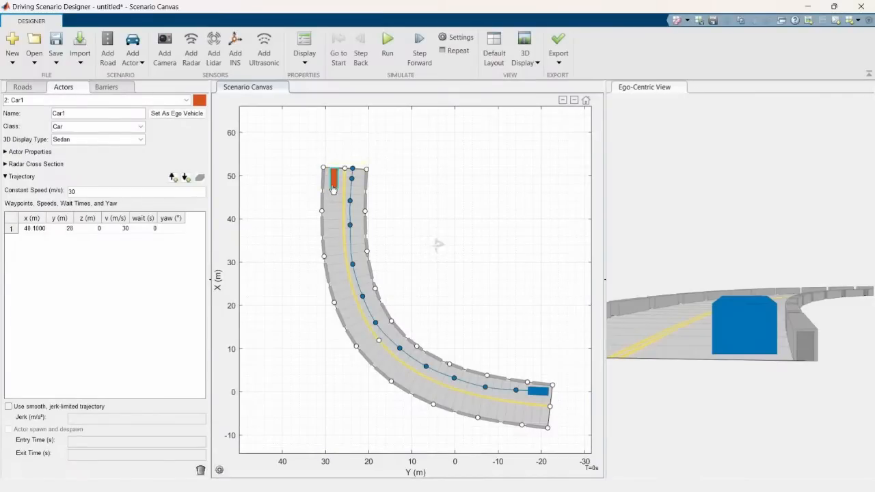
right_click(332, 190)
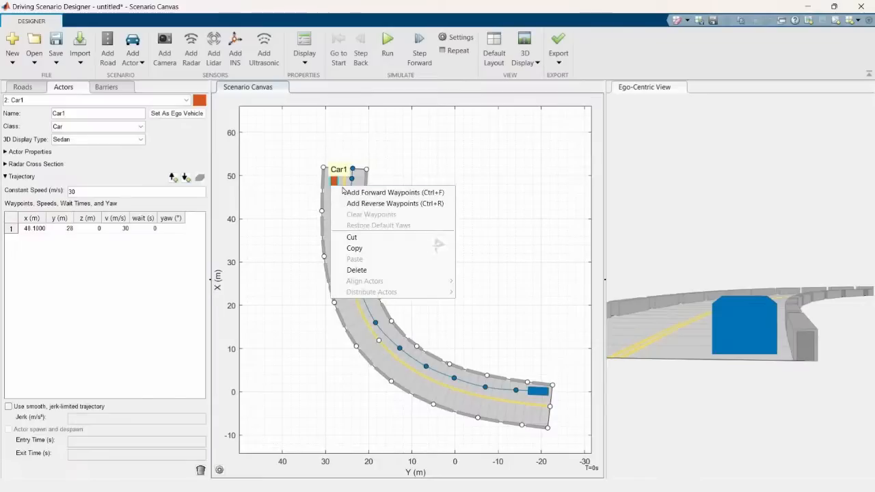
left_click(352, 192)
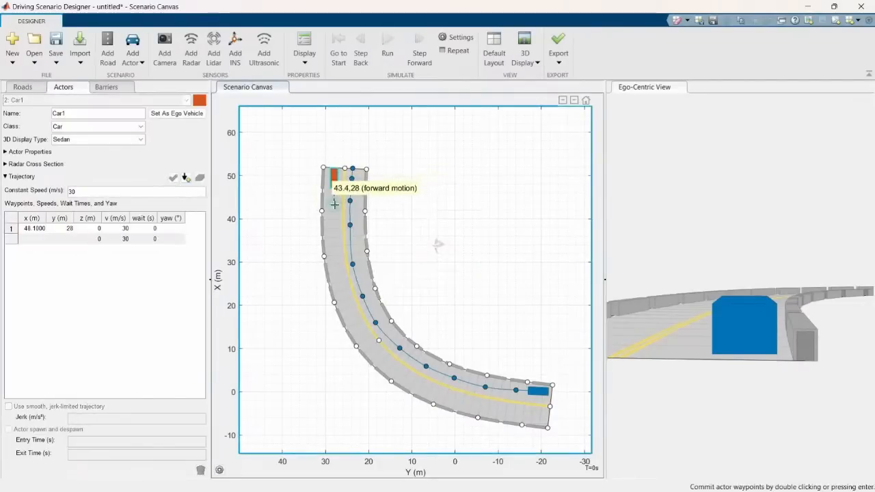
left_click(335, 204)
left_click(335, 223)
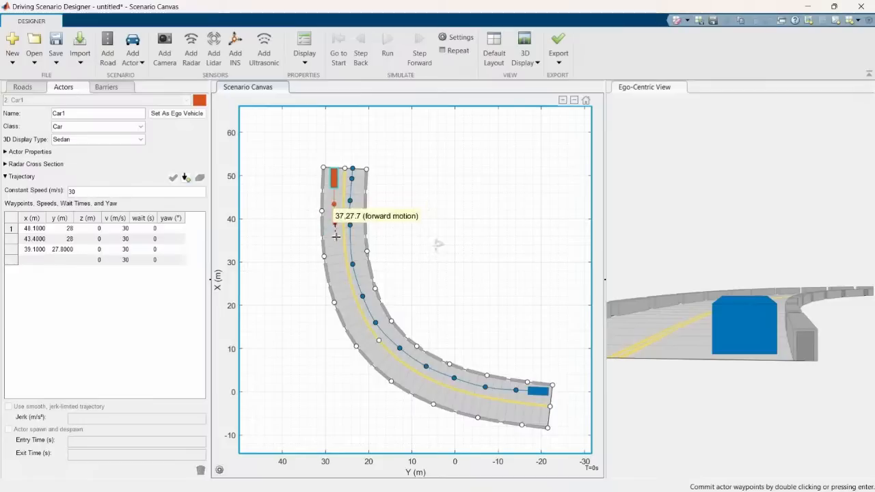
left_click(337, 254)
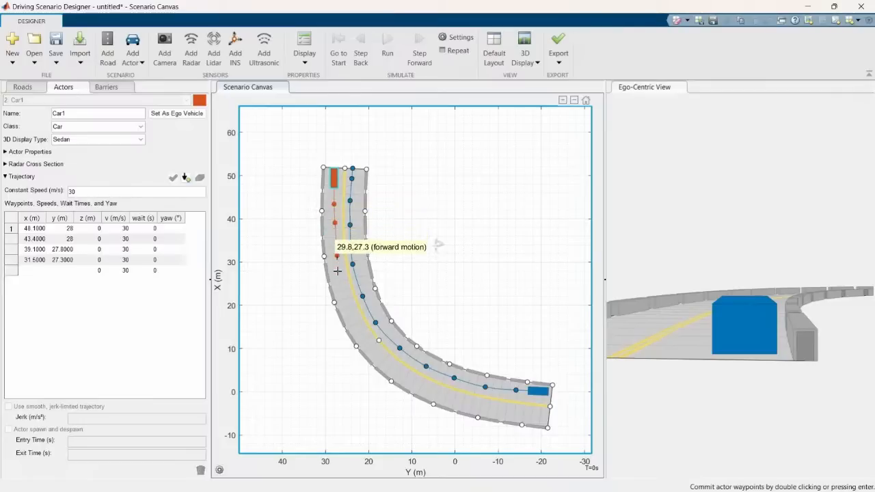
left_click(340, 282)
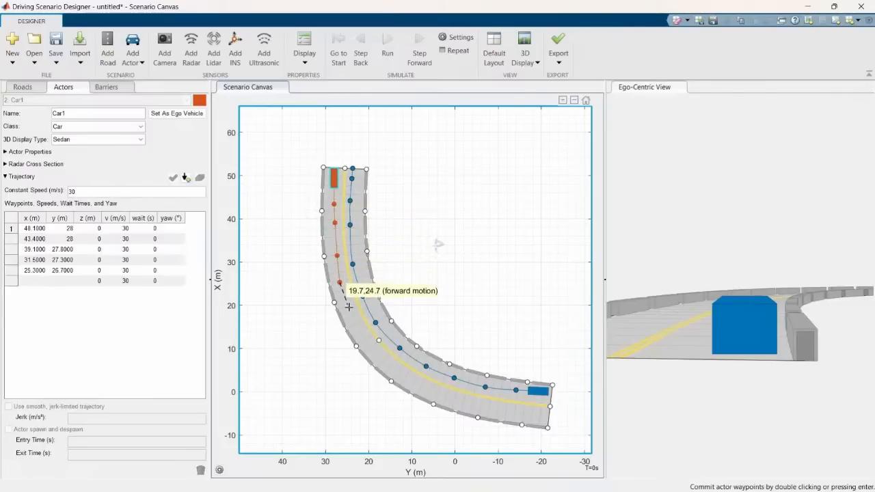
left_click(348, 307)
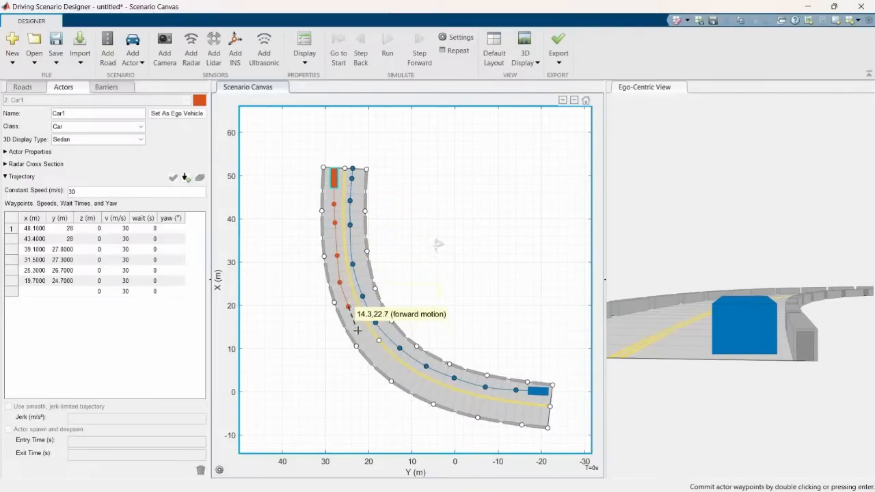
left_click(357, 330)
left_click(369, 345)
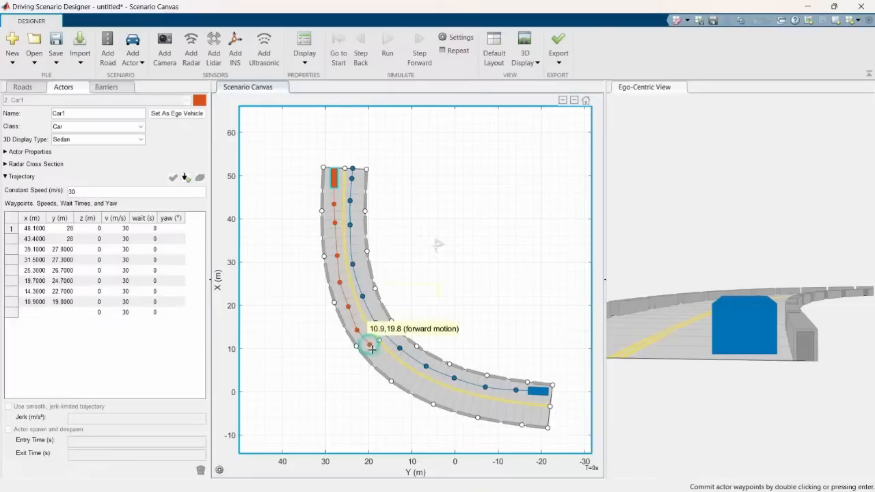
left_click(388, 365)
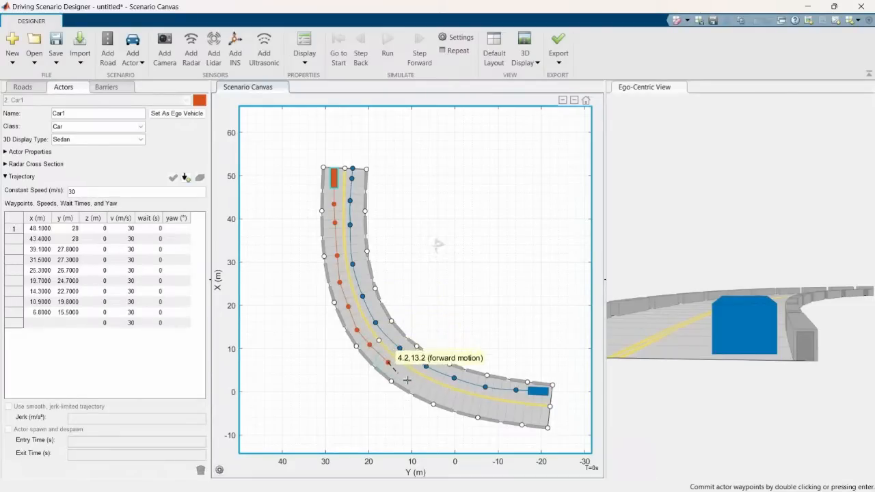
left_click(411, 382)
left_click(435, 394)
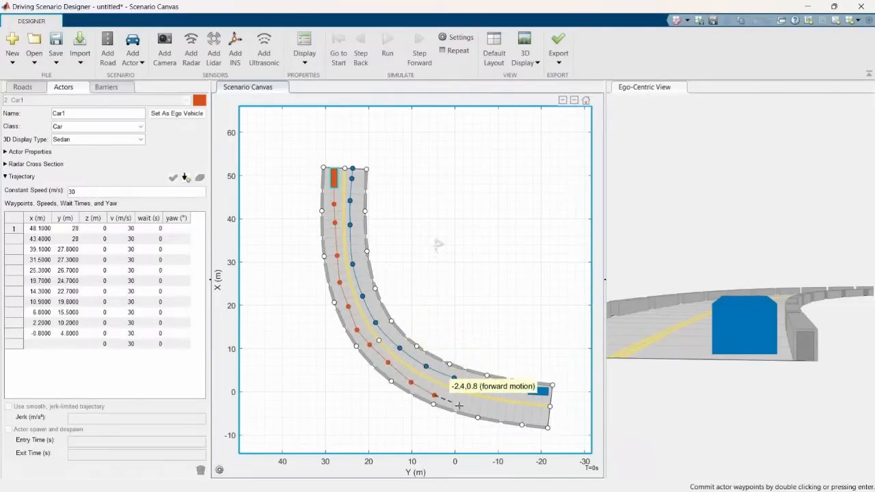
left_click(459, 405)
left_click(489, 414)
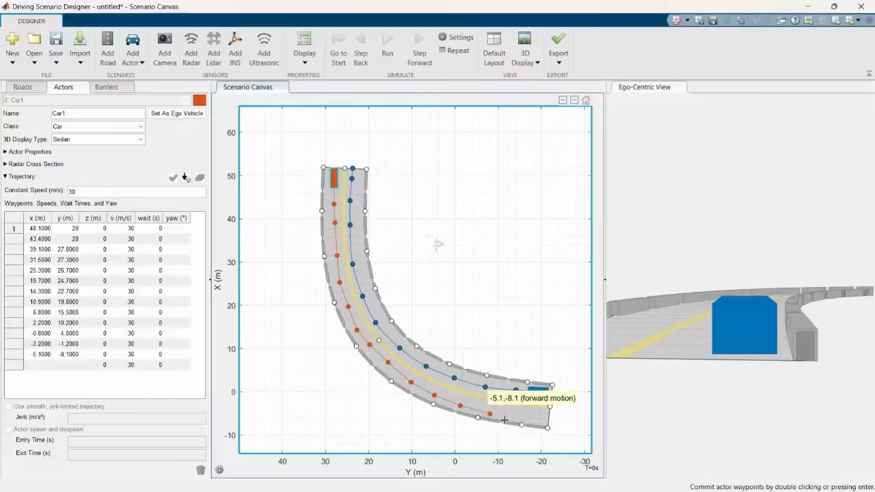
left_click(519, 415)
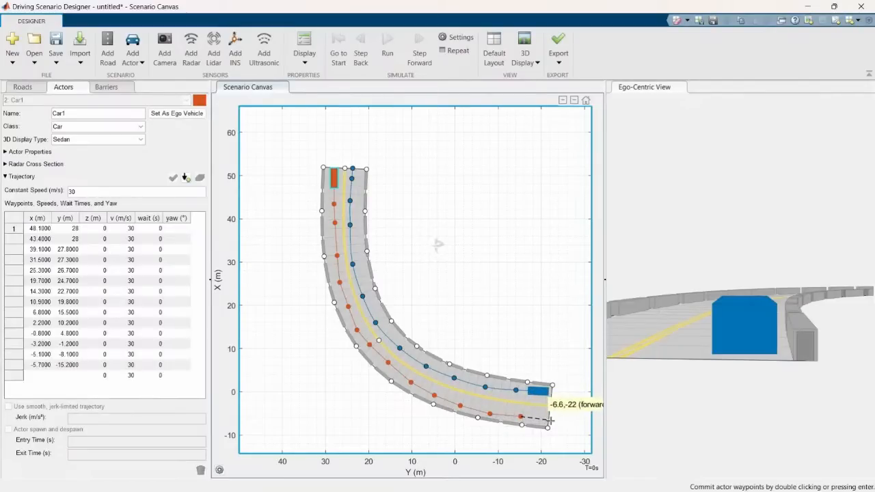
left_click(550, 420)
key("Return")
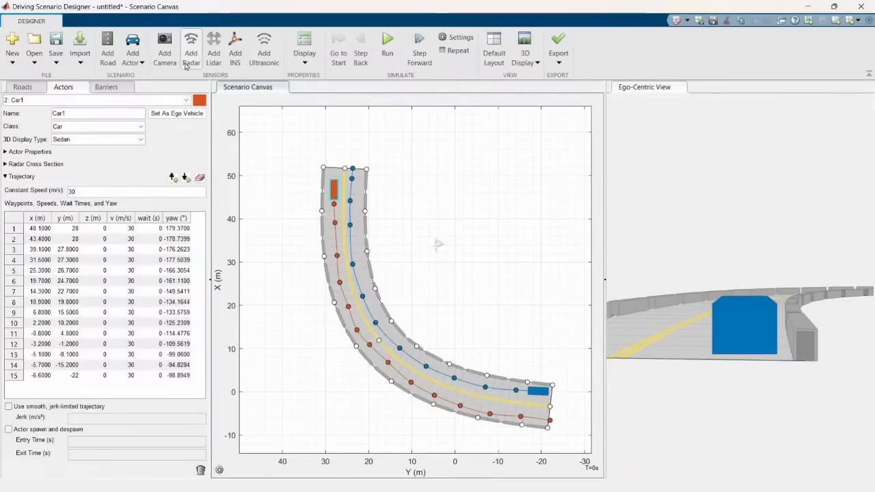
left_click(133, 56)
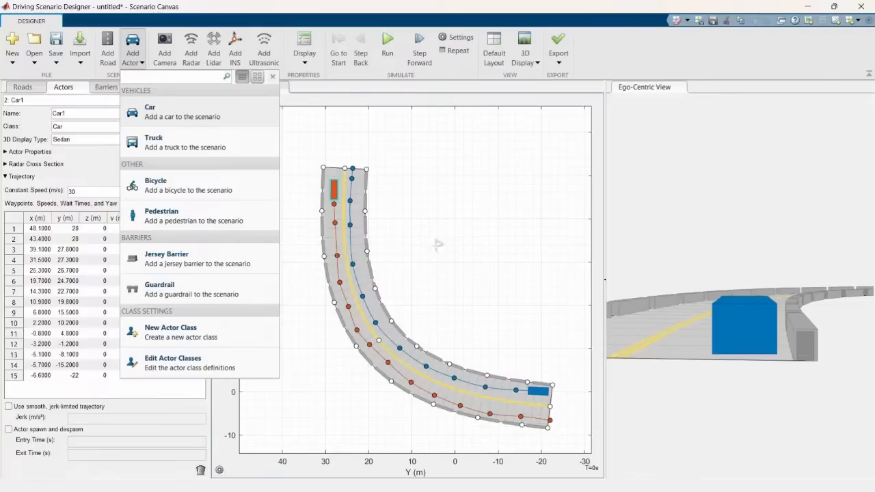
left_click(651, 154)
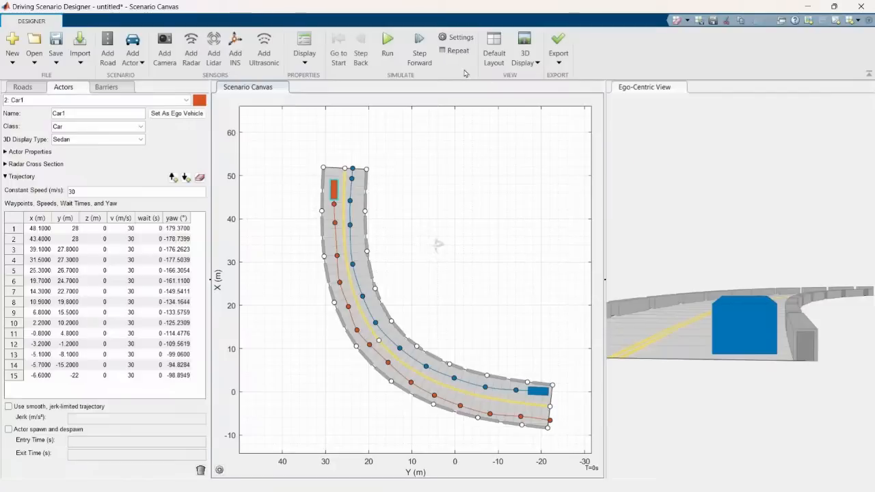
Run the simulation to watch both cars drive in opposite directions, and return the scenario to the start
left_click(387, 42)
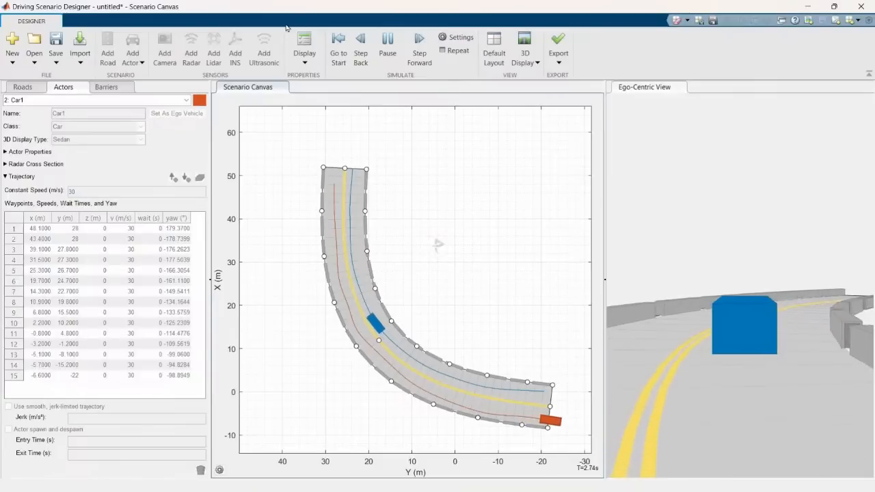
left_click(336, 38)
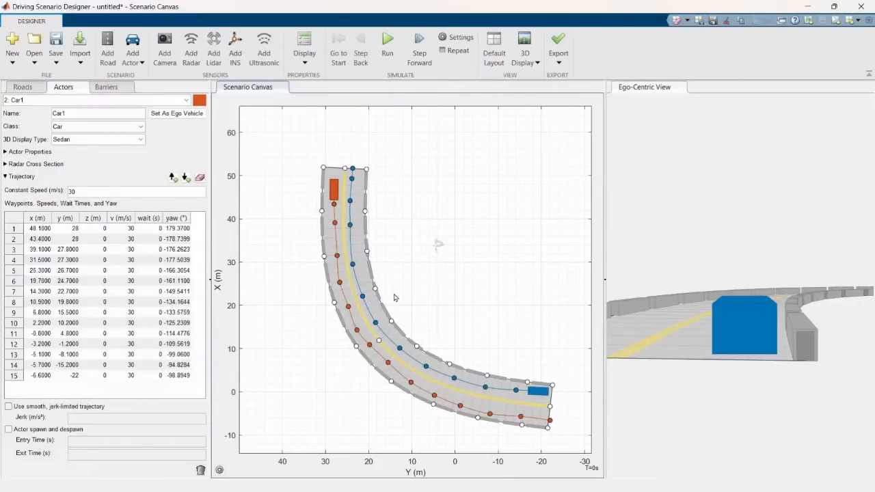
Add a pedestrian just outside the inner barrier at the middle of the curve, at about X 16.55 m, Y 14.61 m
scroll(364, 358, "up", 10)
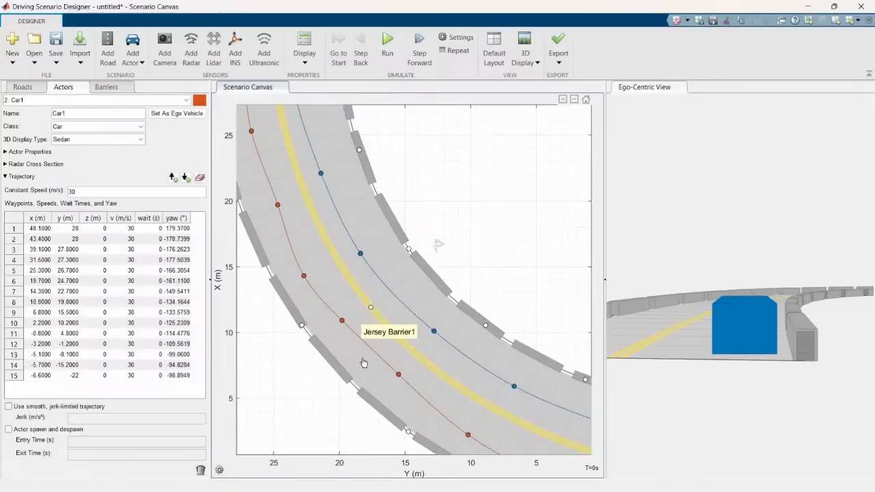
scroll(364, 362, "up", 1)
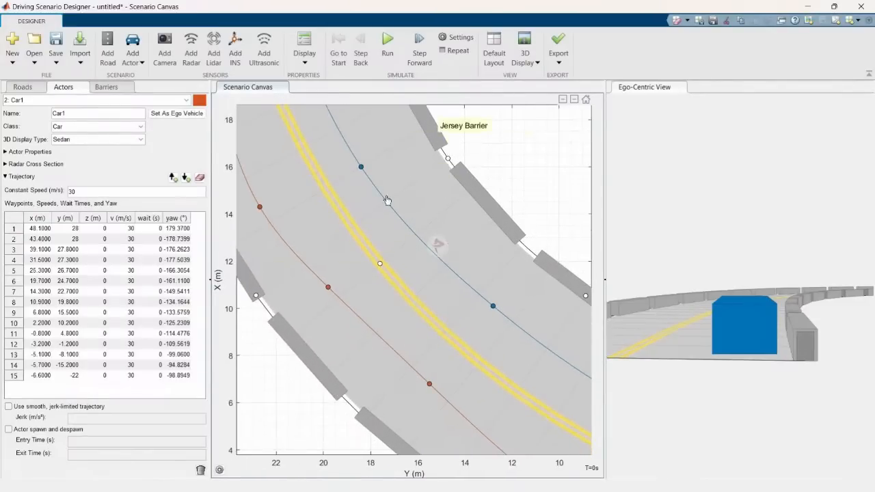
scroll(375, 253, "down", 2)
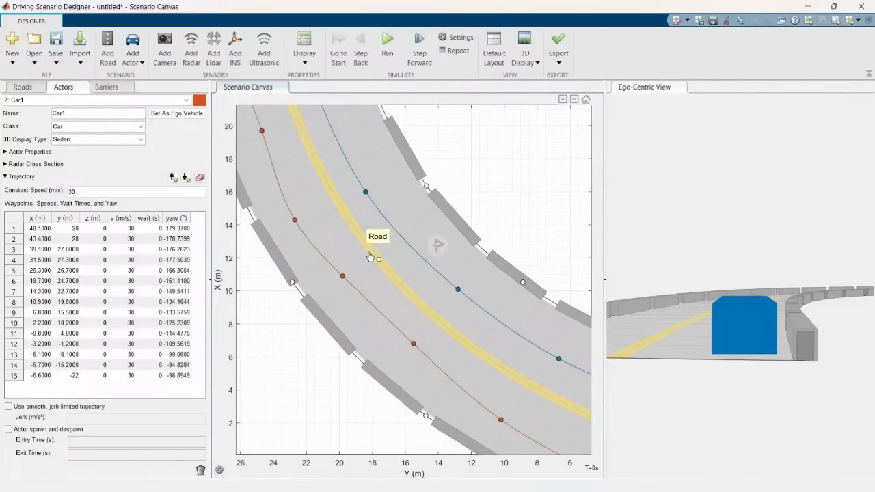
scroll(371, 256, "down", 2)
scroll(369, 256, "up", 2)
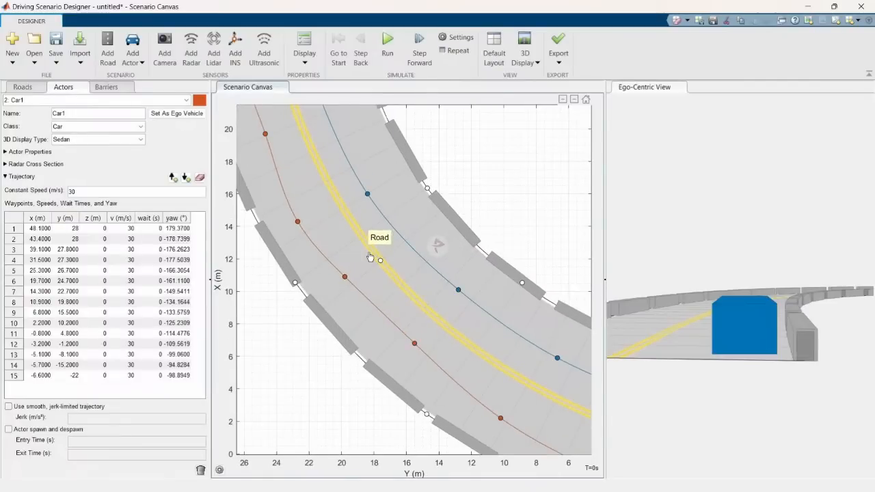
scroll(369, 256, "up", 3)
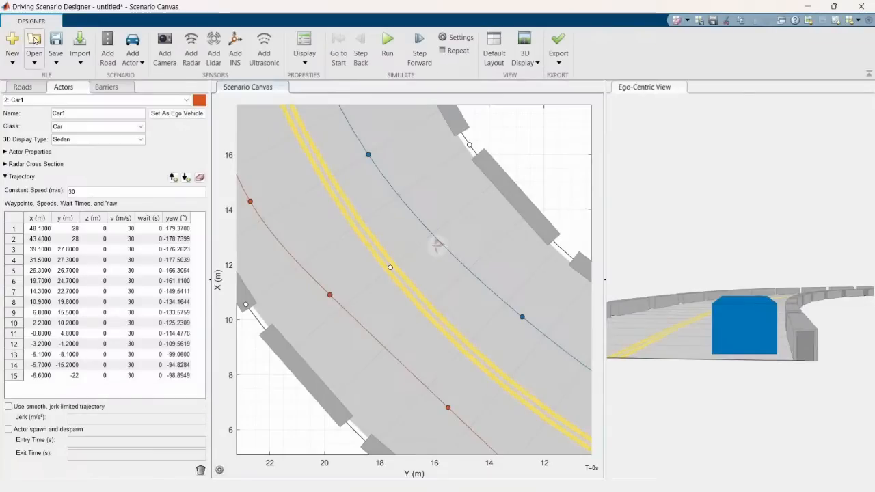
left_click(134, 55)
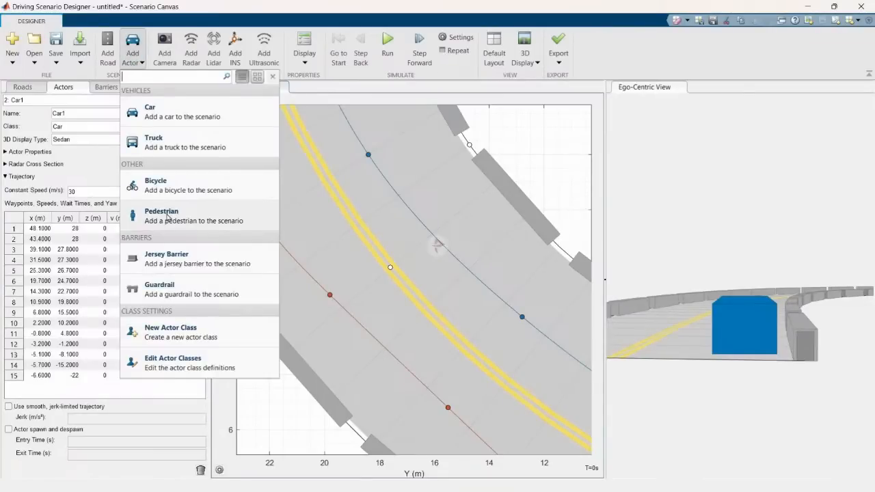
left_click(167, 216)
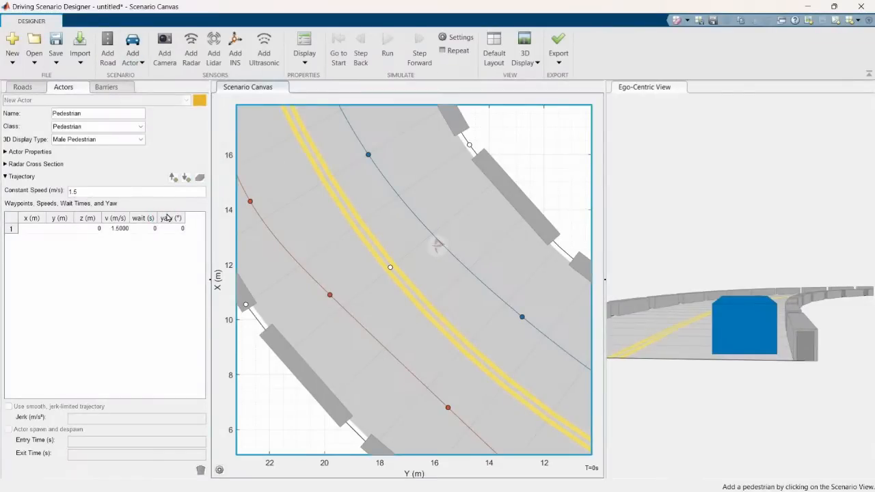
left_click(472, 141)
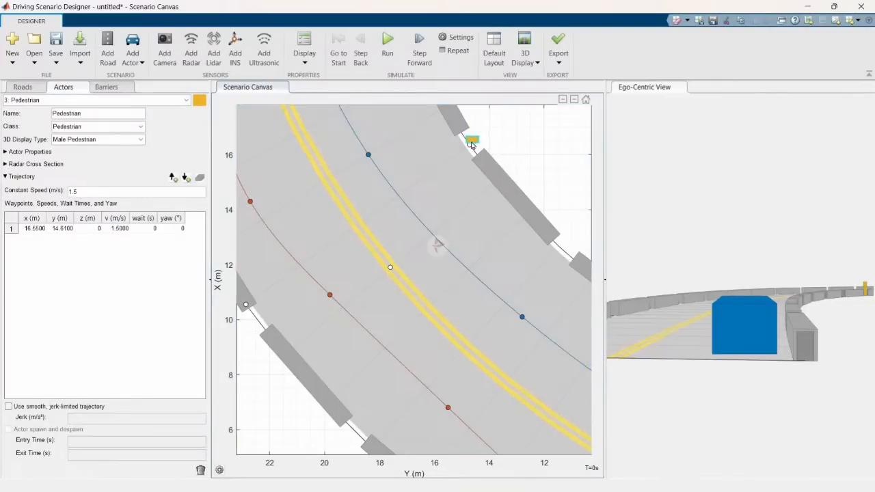
Give the pedestrian forward waypoints straight across both lanes to the gap in the outer barrier, ending at about X 10.08 m, Y 22.7 m
right_click(470, 138)
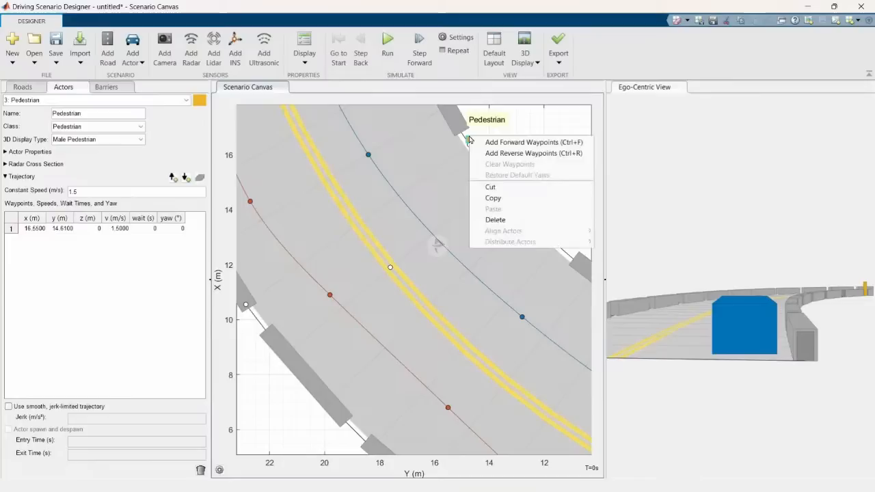
left_click(512, 143)
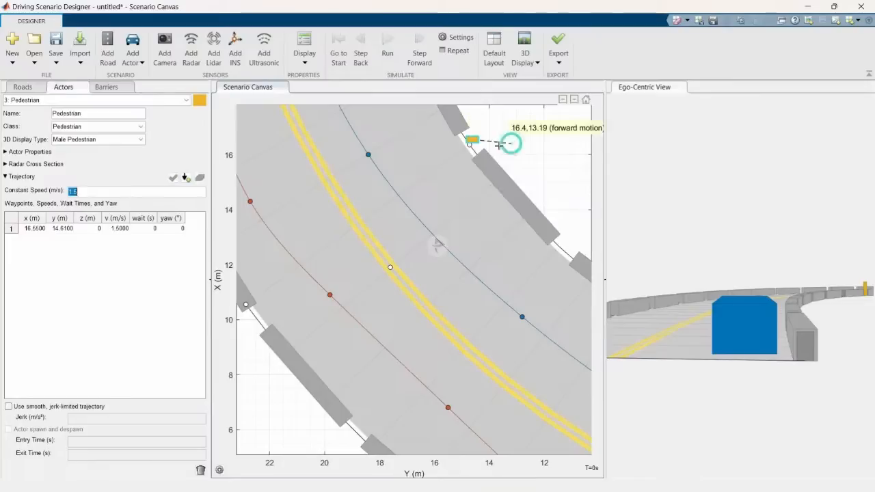
left_click(455, 156)
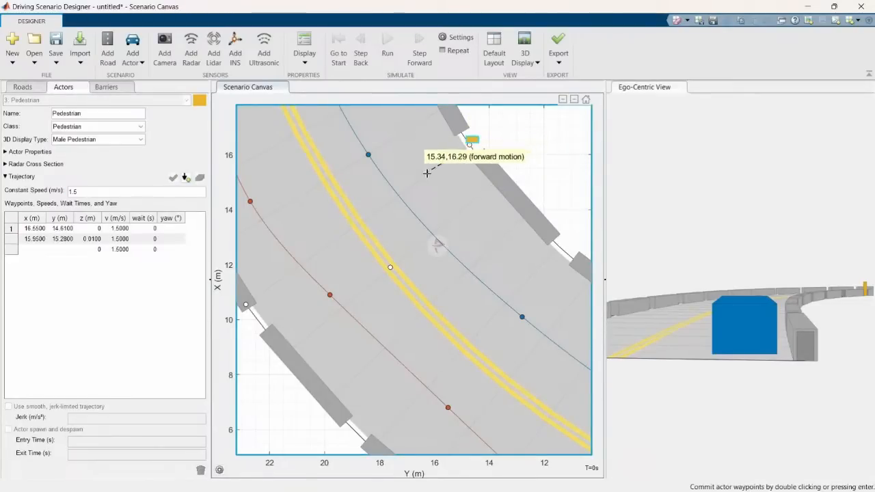
left_click(425, 172)
left_click(402, 194)
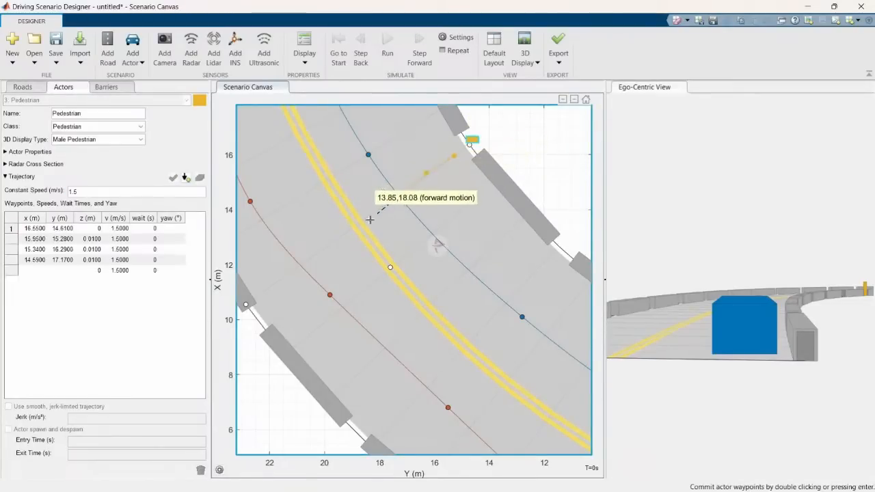
left_click(362, 220)
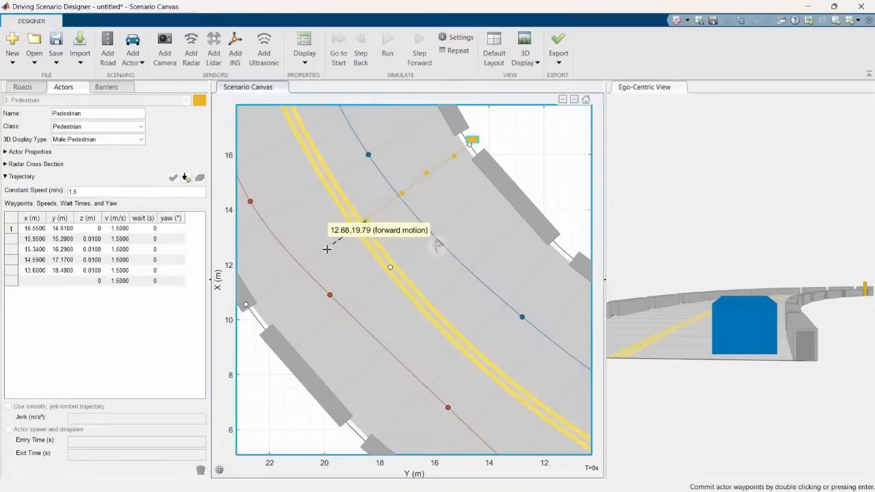
left_click(326, 249)
left_click(289, 278)
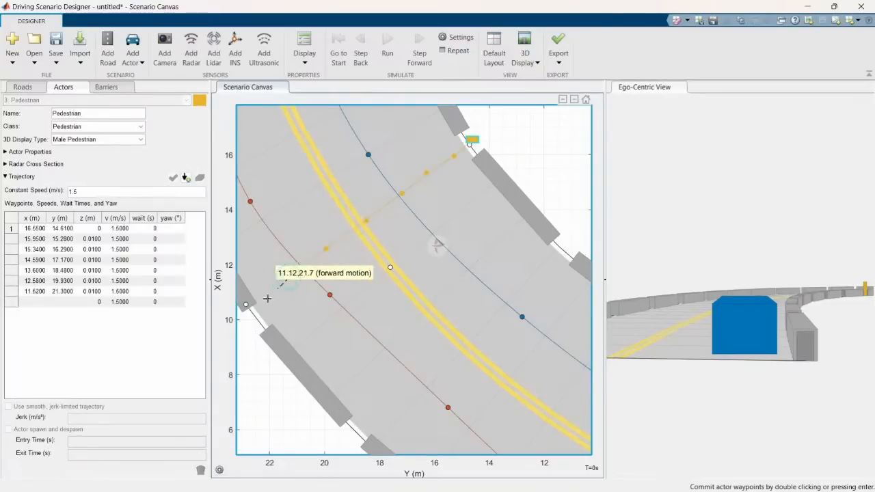
left_click(258, 308)
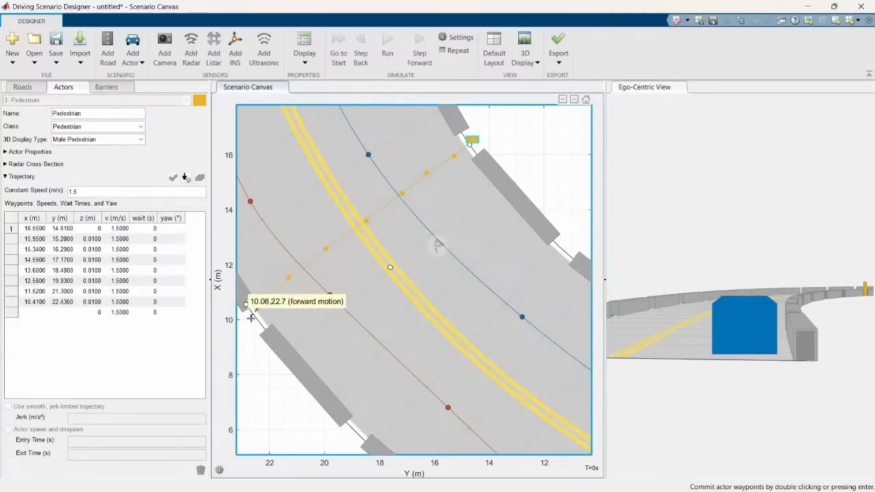
left_click(251, 317)
key("Return")
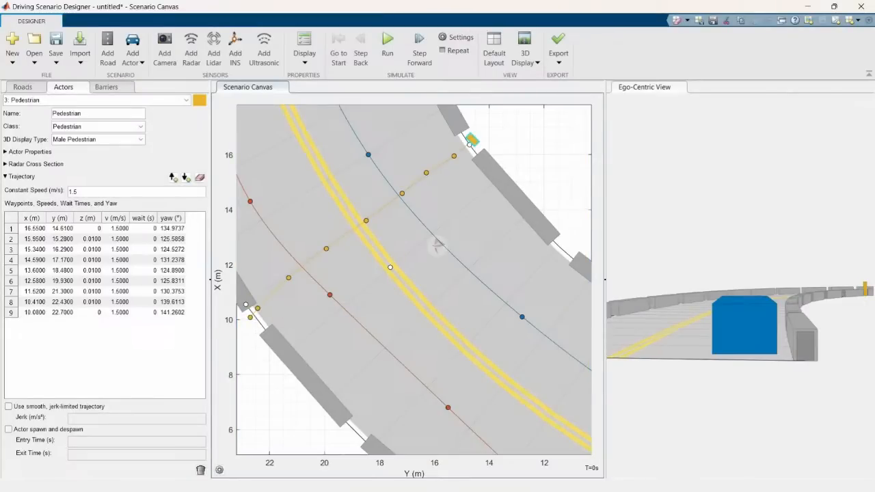
Change the pedestrian's colour to the standard green and run the simulation
left_click(198, 103)
left_click(198, 103)
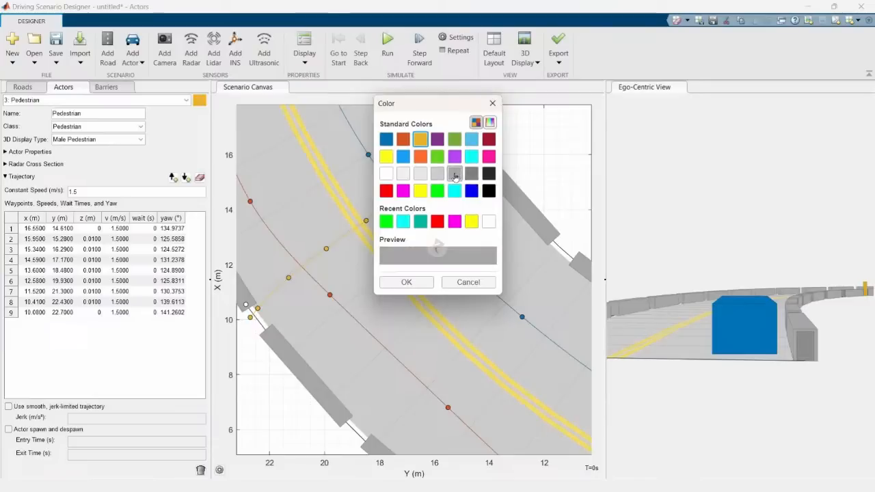
left_click(436, 157)
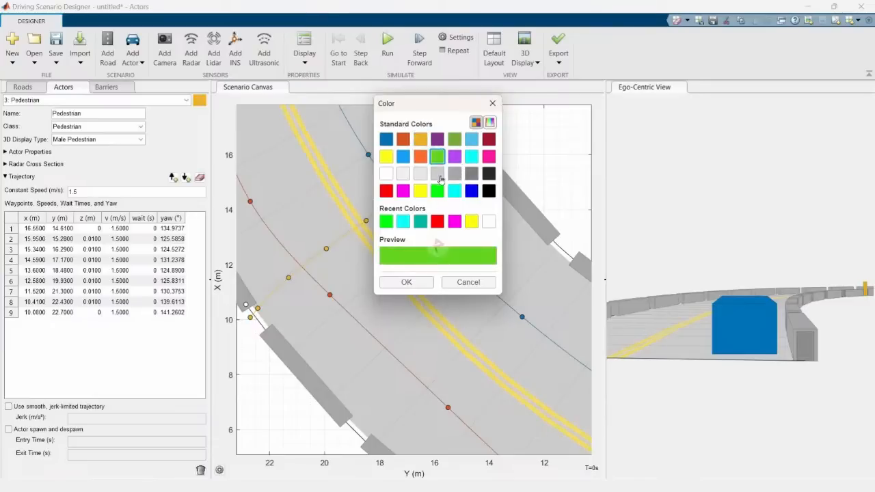
left_click(408, 282)
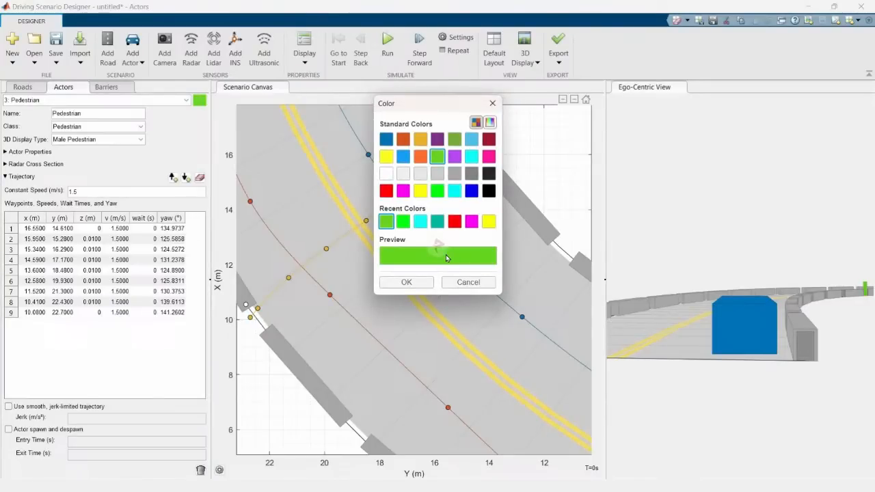
left_click(406, 282)
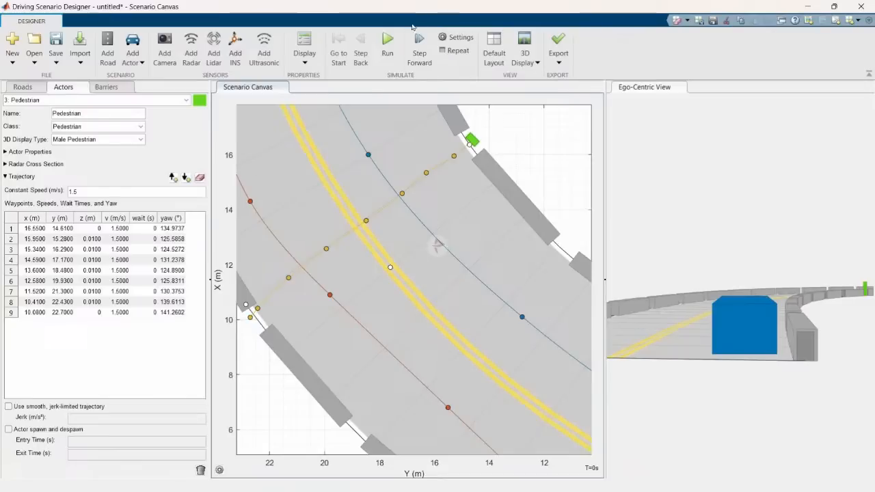
left_click(387, 41)
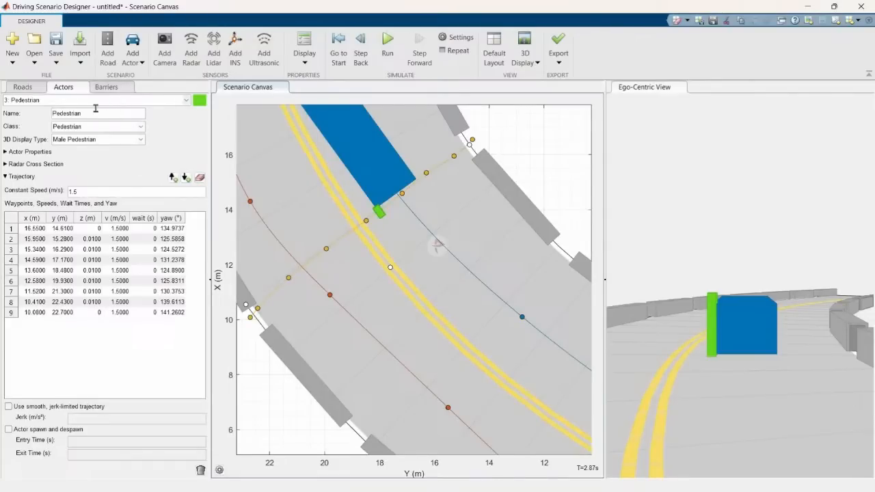
Give the blue ego car a 1 s wait at its first waypoint and run the simulation again
left_click(342, 127)
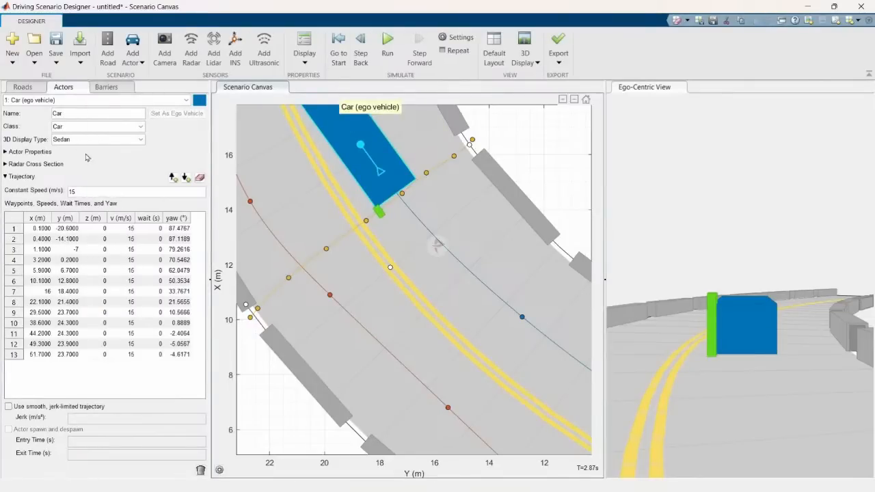
left_click(159, 229)
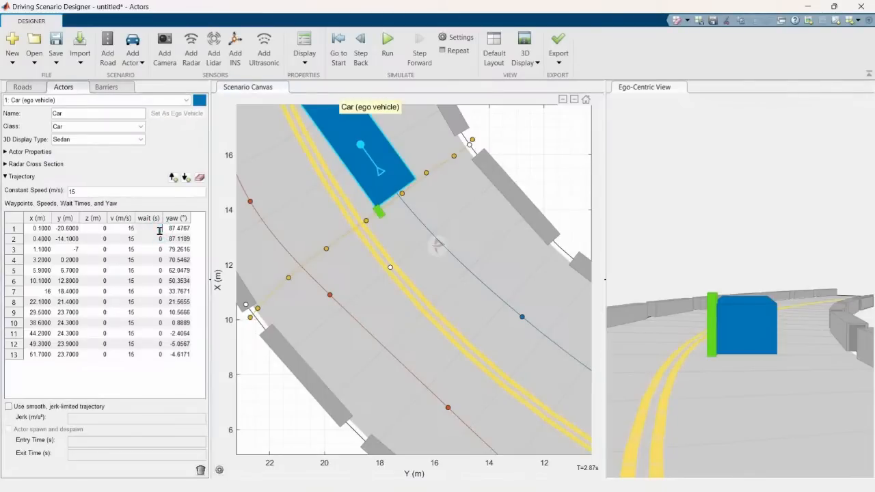
left_click(160, 229)
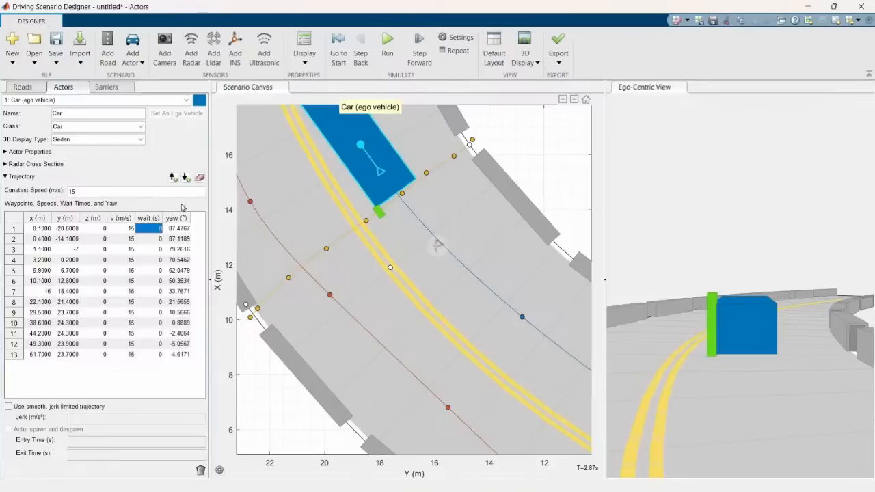
left_click(159, 227)
key("Return")
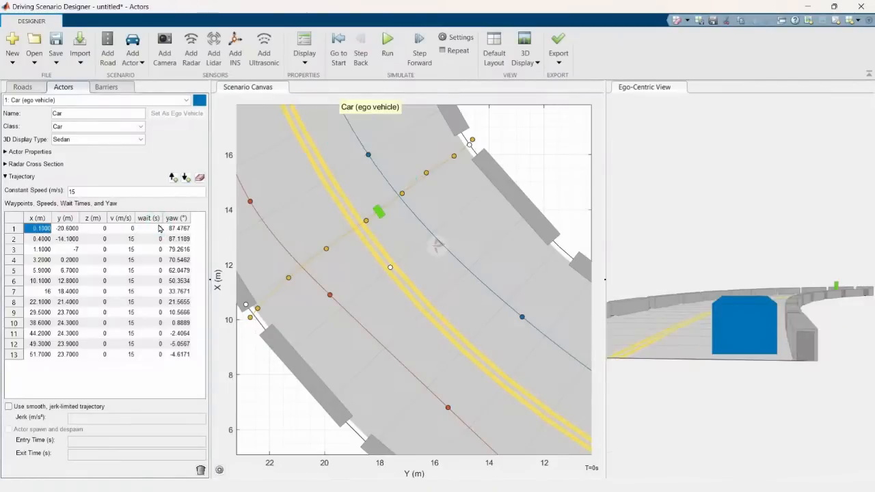
left_click(254, 241)
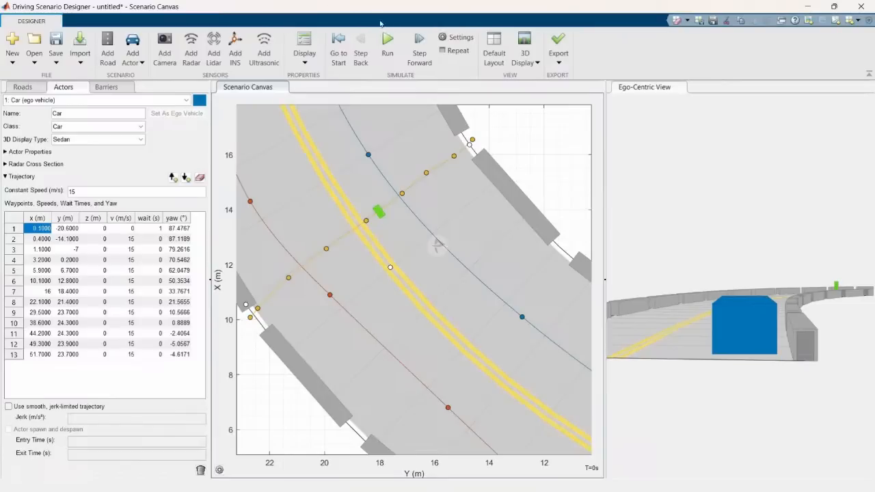
left_click(388, 41)
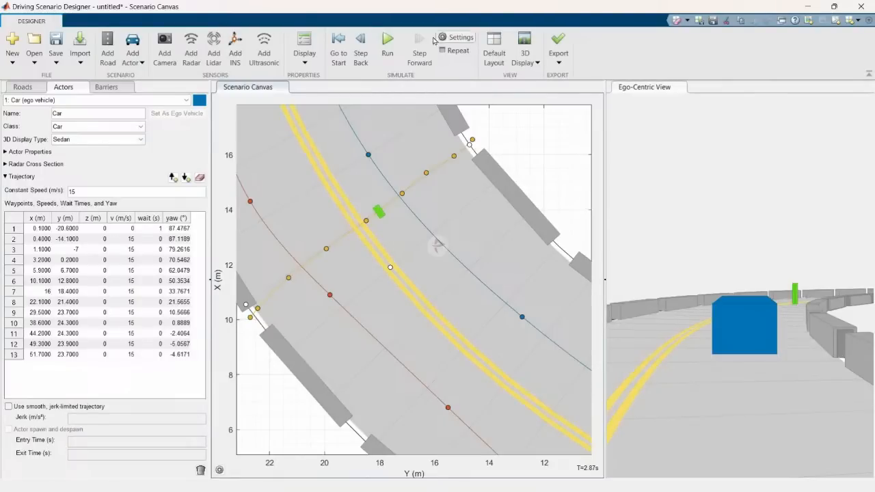
Set the simulation's stop condition to Last actor stops and rerun the scenario
left_click(460, 37)
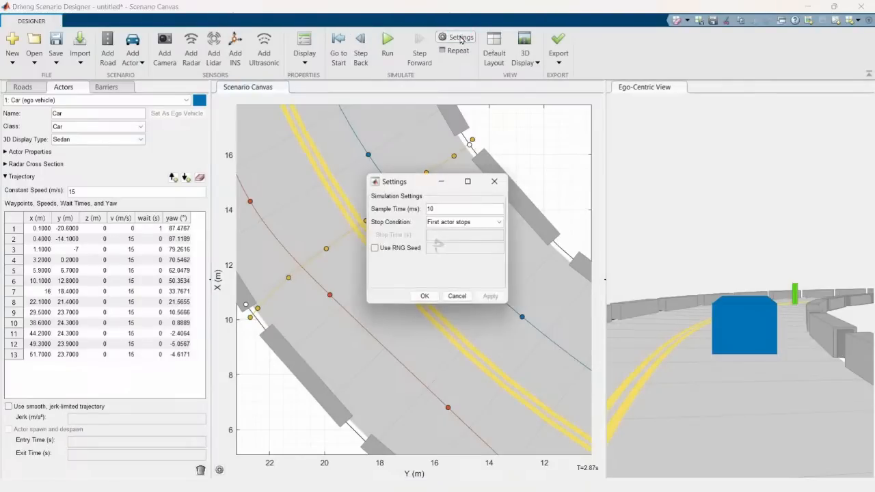
left_click(475, 222)
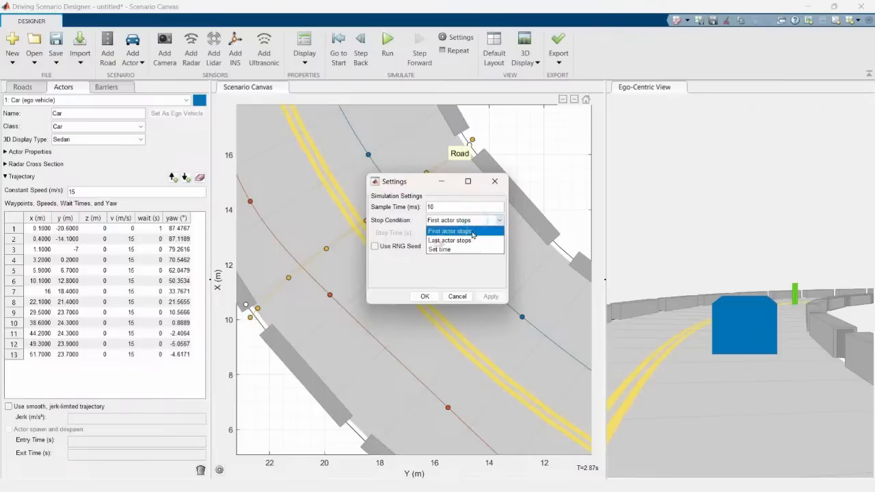
left_click(470, 239)
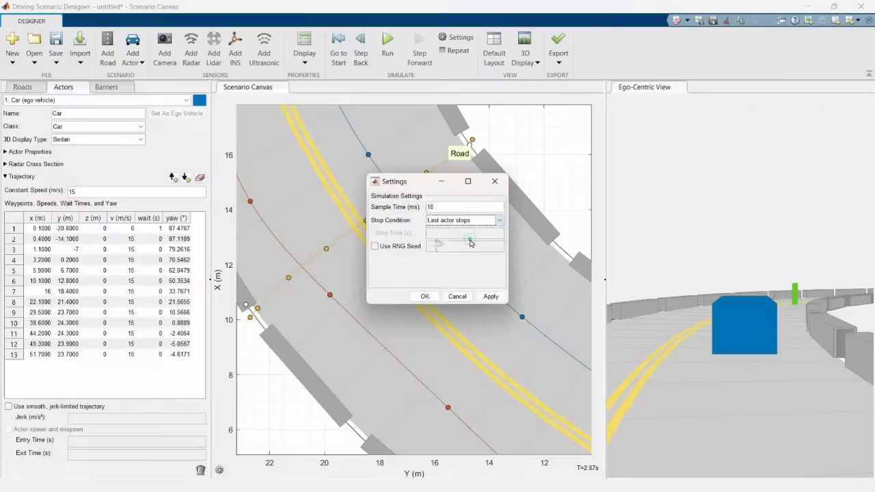
left_click(490, 296)
left_click(425, 295)
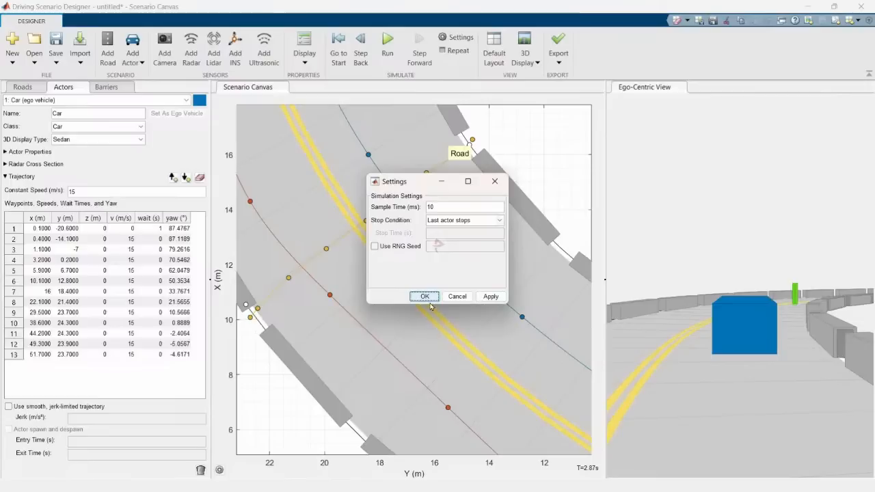
left_click(426, 298)
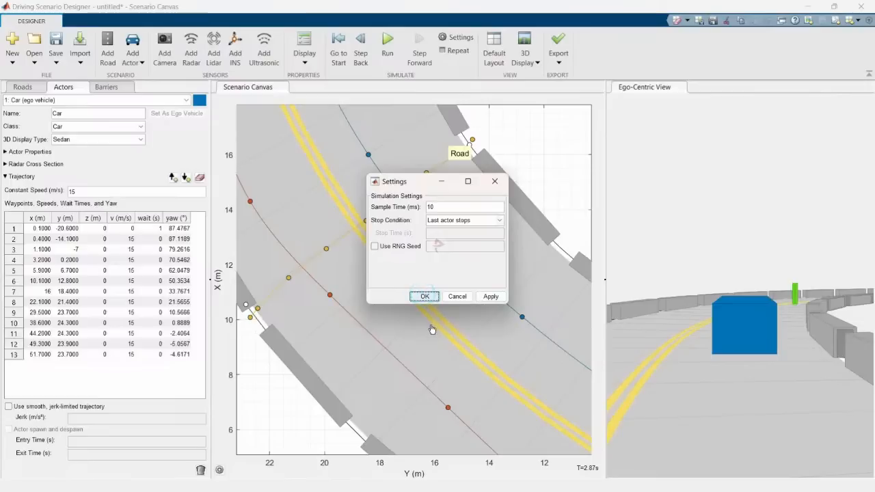
left_click(387, 38)
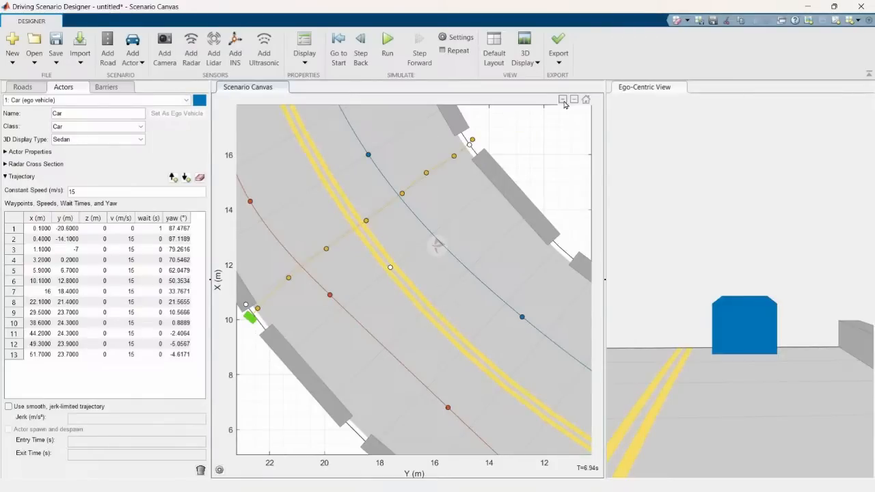
Return the scenario to the start and run the simulation with the whole road in view
left_click(562, 99)
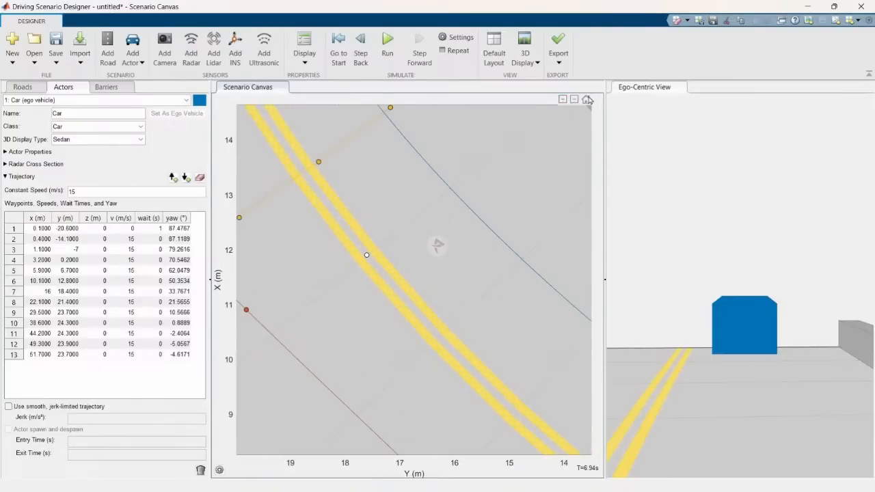
left_click(574, 99)
left_click(574, 100)
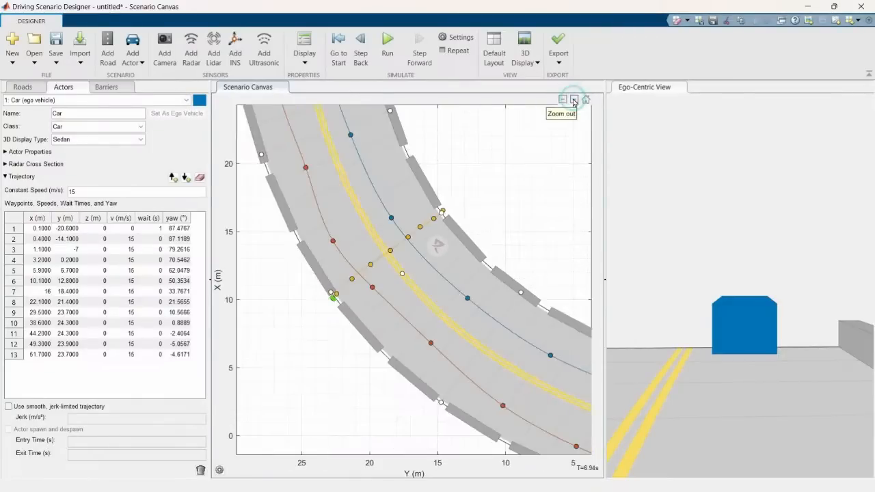
left_click(574, 99)
left_click(532, 190)
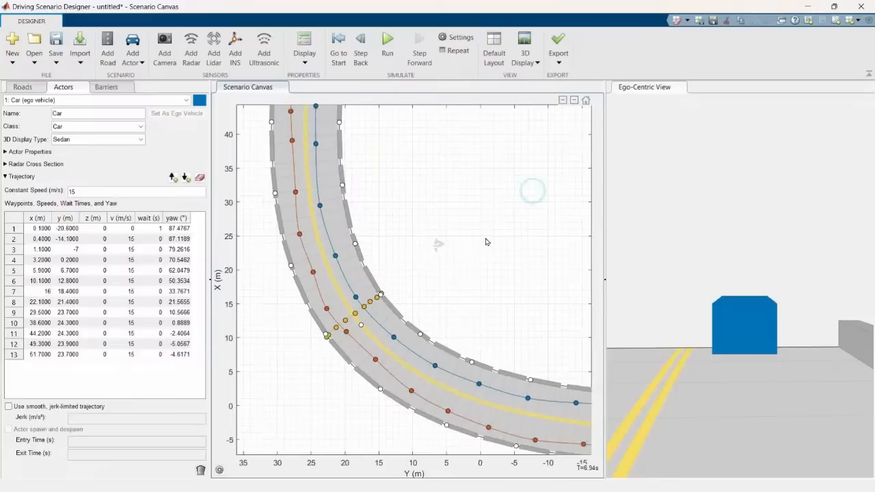
left_click(574, 100)
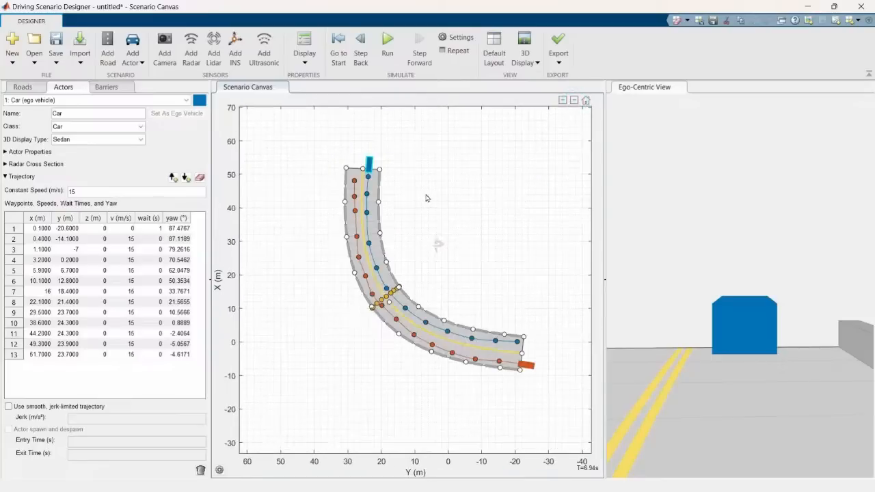
scroll(424, 192, "up", 2)
scroll(424, 192, "up", 2)
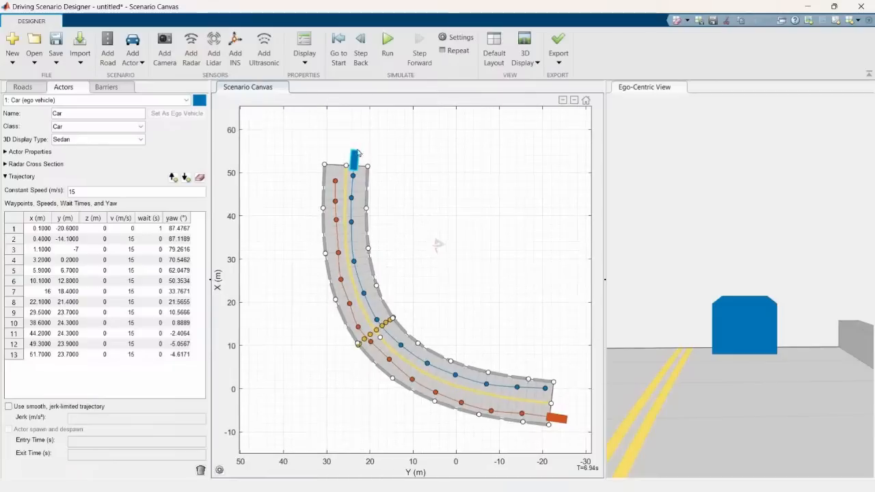
left_click(338, 42)
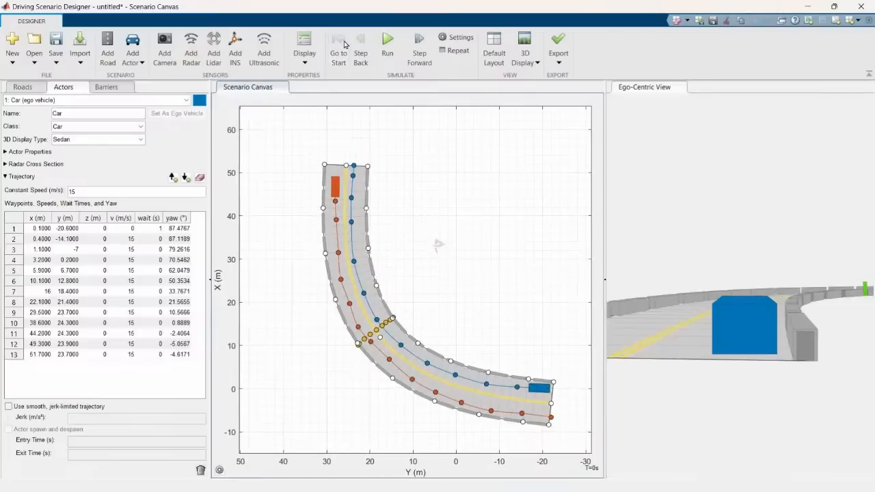
left_click(388, 40)
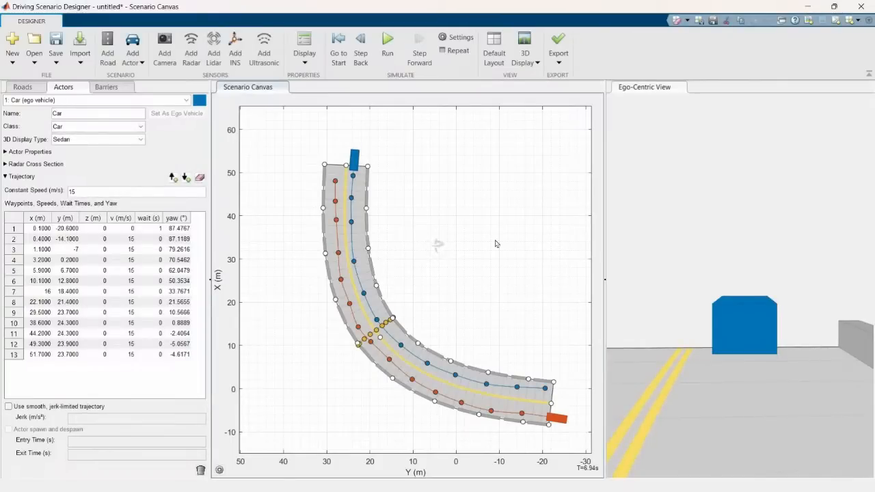
Open the 3D display of the current scenario
left_click(526, 58)
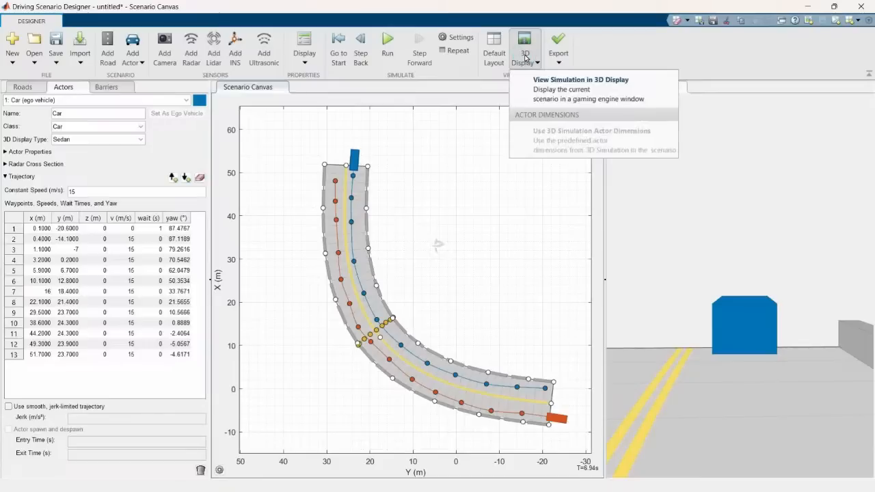
left_click(537, 86)
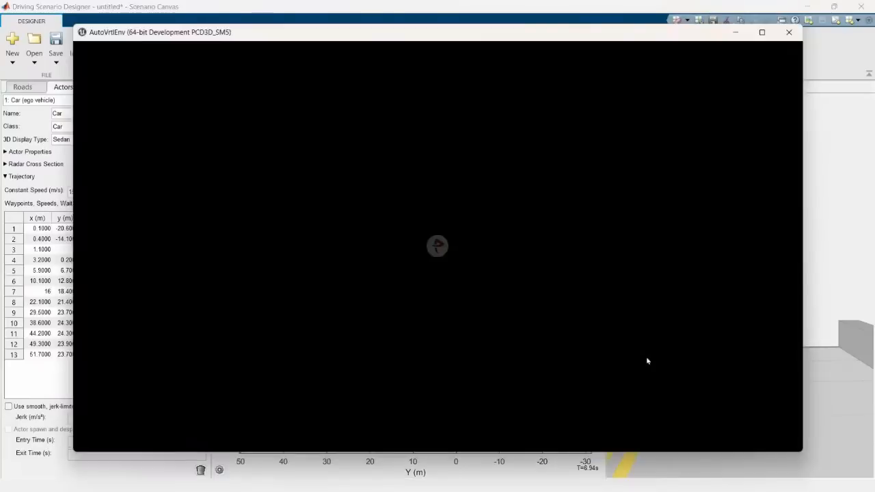
key("super")
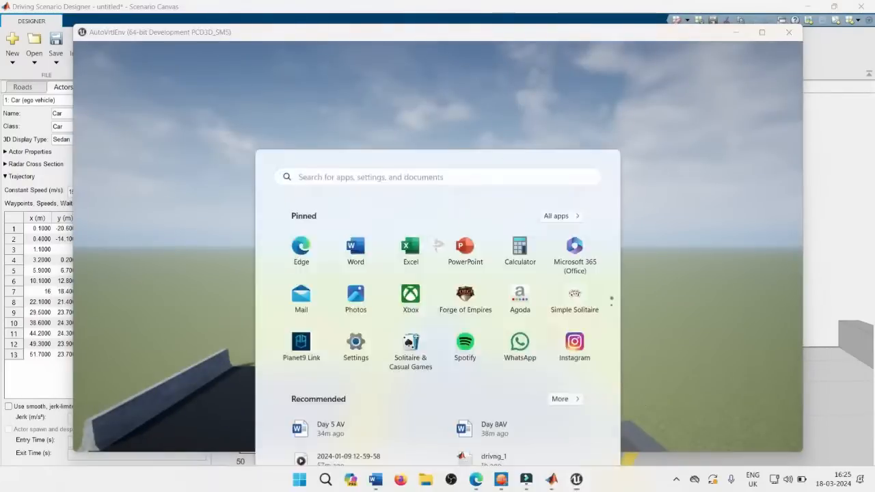
left_click(610, 433)
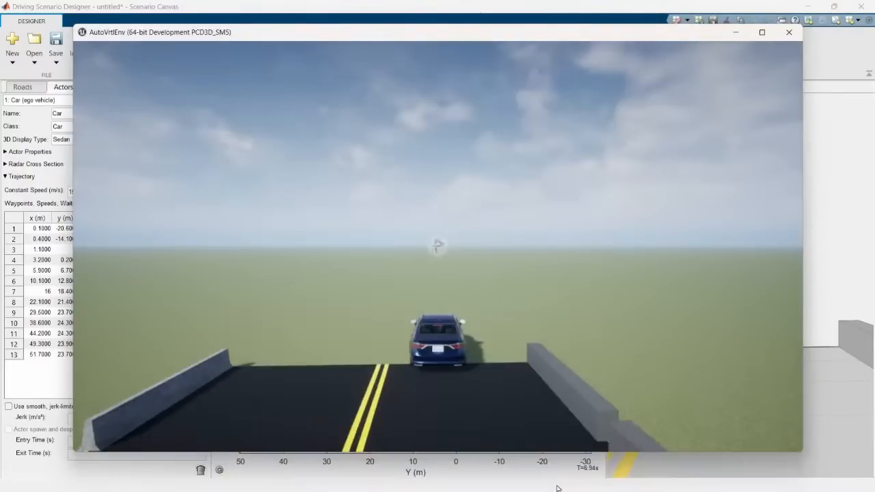
Switch back to the Driving Scenario Designer, rerun the simulation, and watch it in the maximized 3D window
key("super")
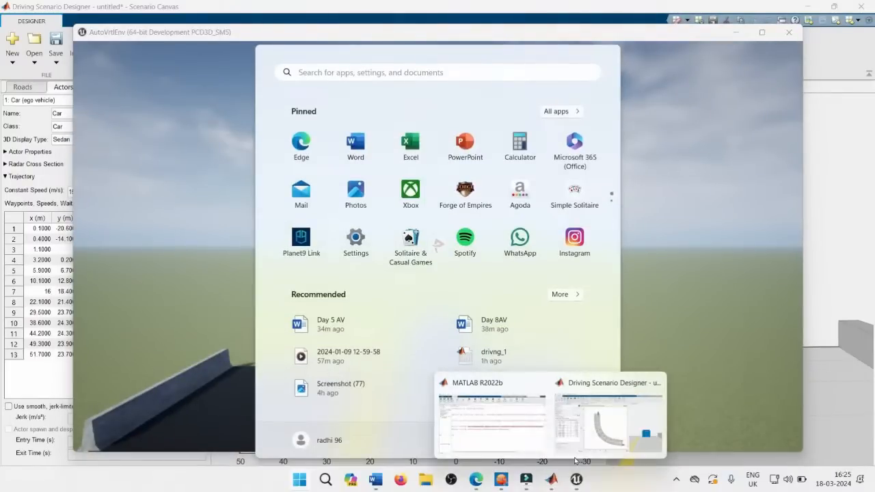
left_click(609, 443)
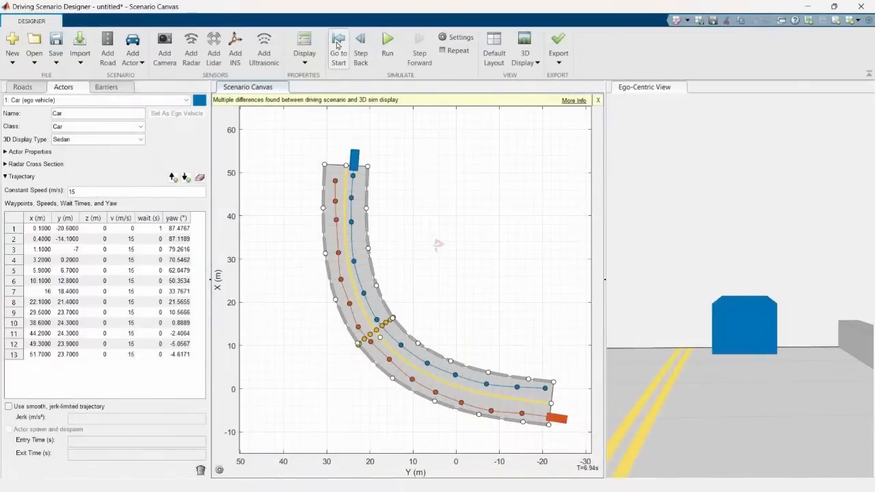
left_click(387, 45)
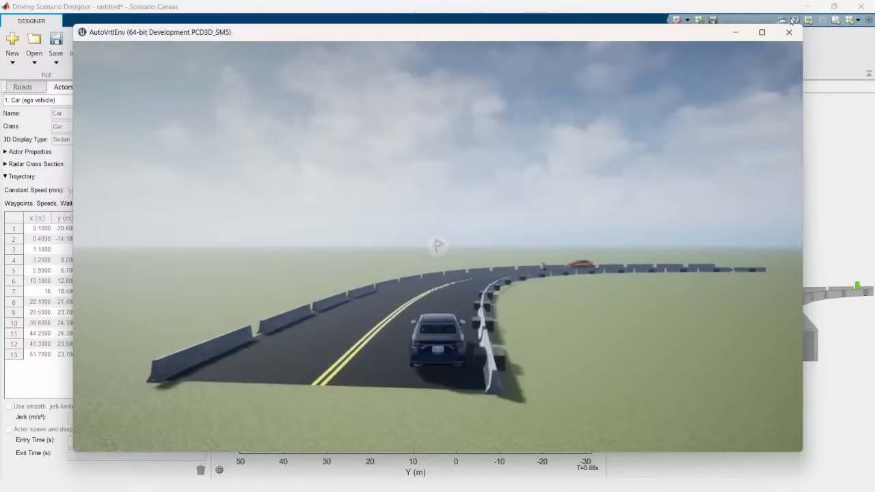
left_click(761, 32)
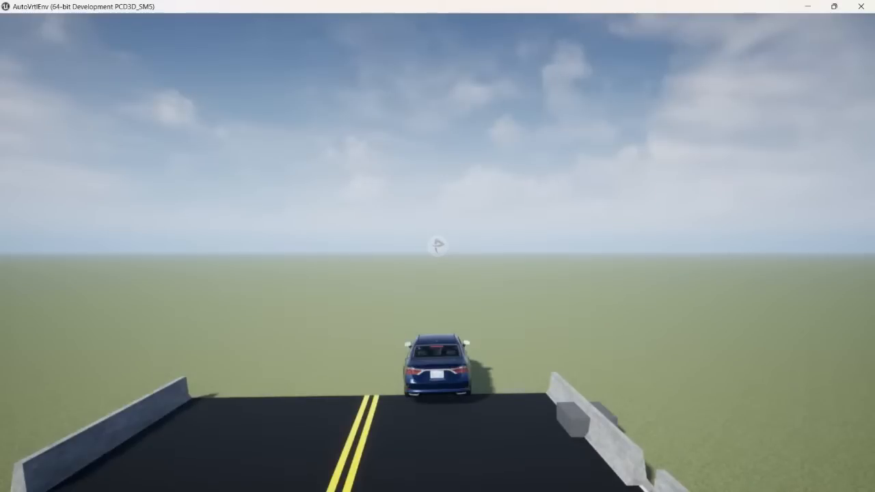
Switch to the presentation slides in the Edge browser
key("super")
left_click(478, 481)
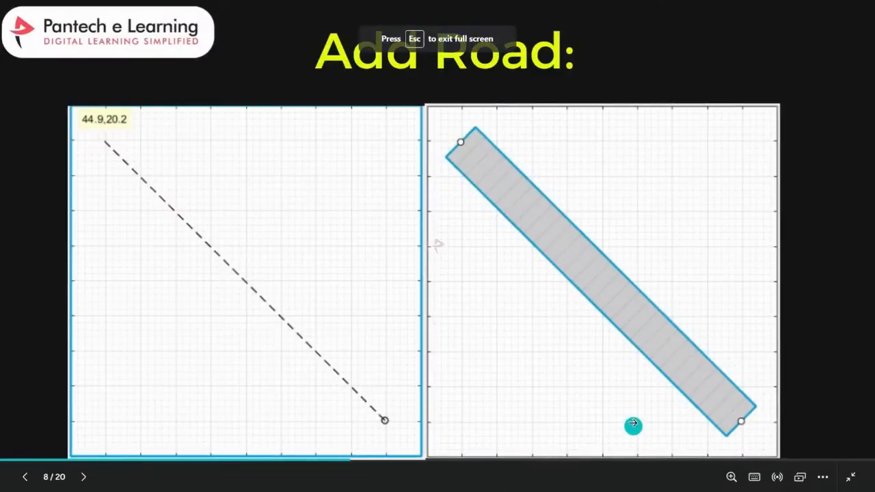